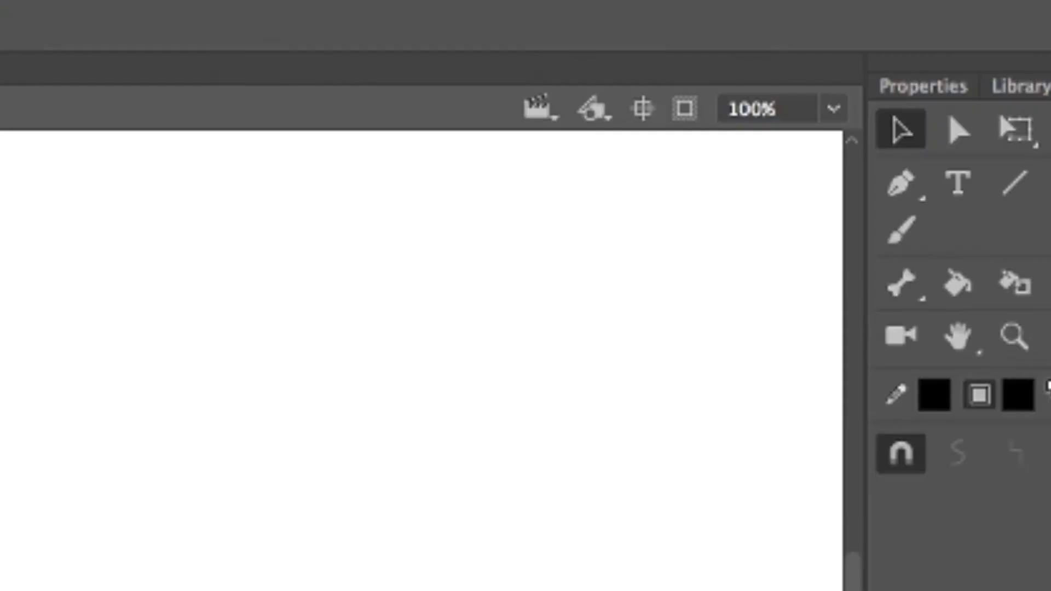
Fit the stage in the window and choose the Brush tool with its properties open.
left_click(833, 108)
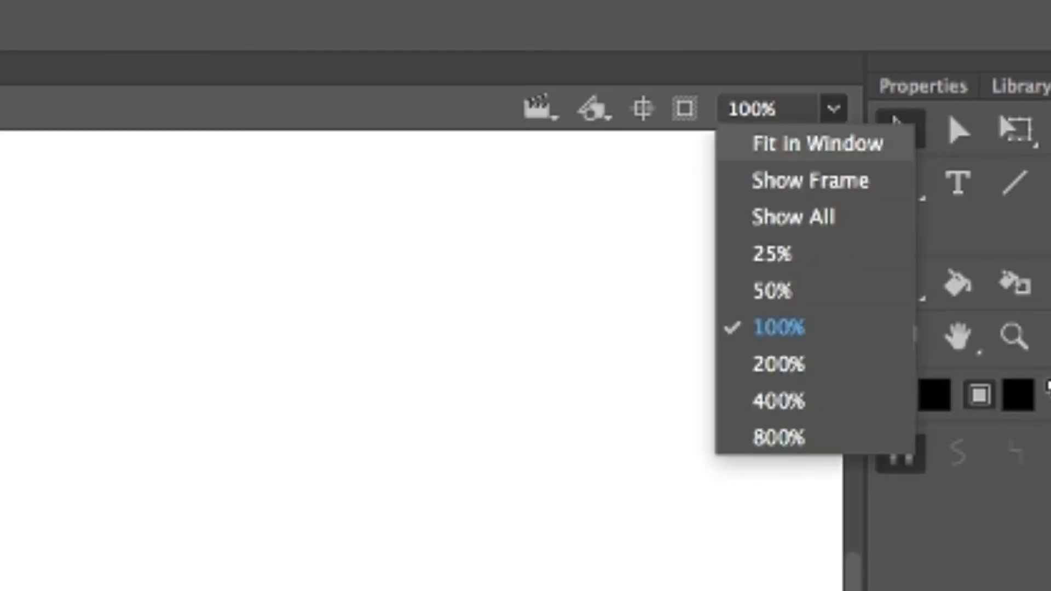
left_click(818, 143)
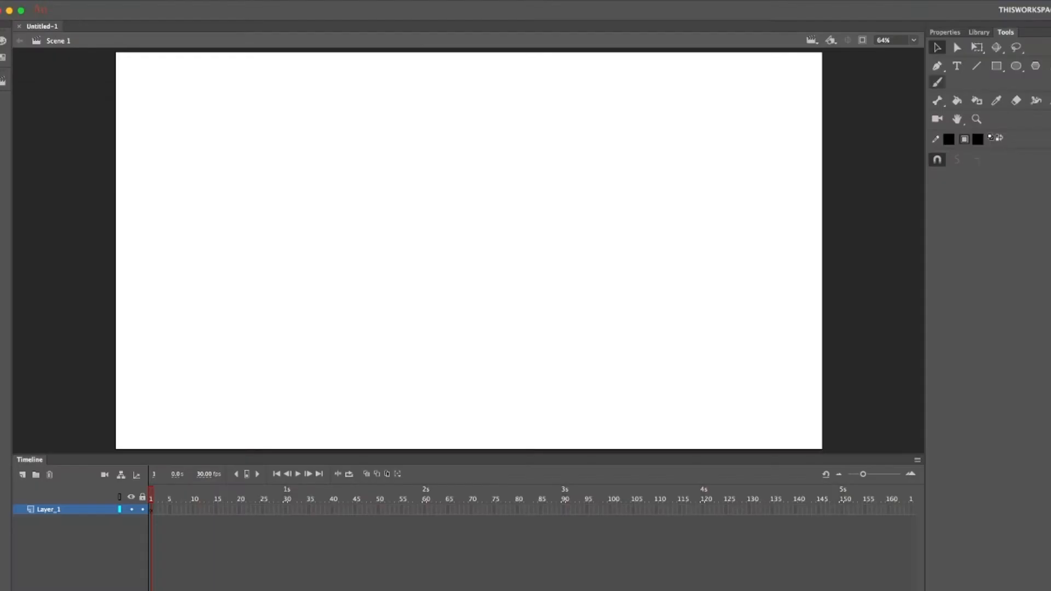
left_click(937, 82)
left_click(944, 32)
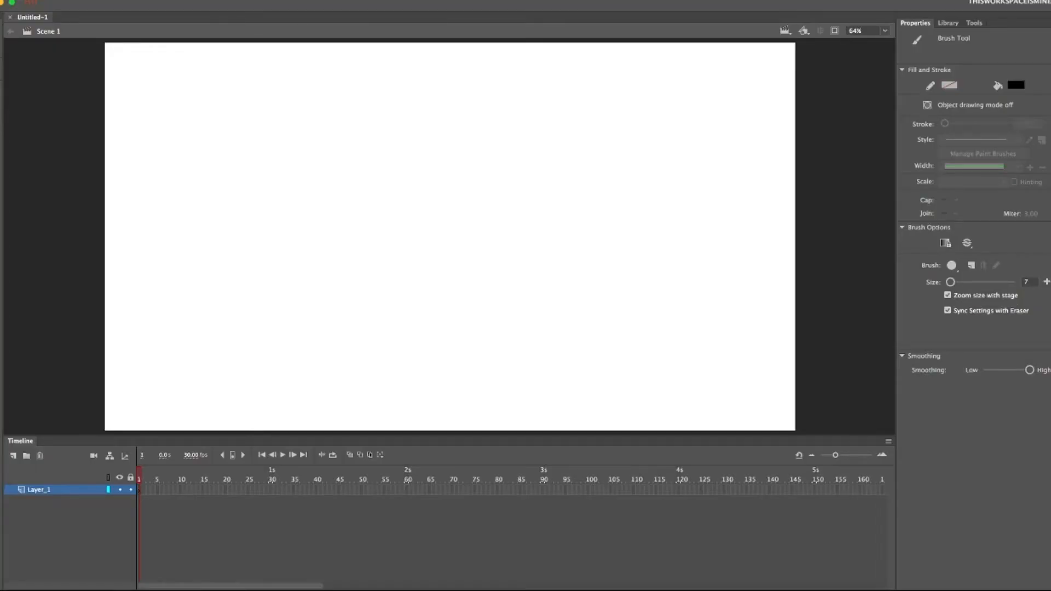
Draw the cartoon character's head, spiky hair and eyes on frame 1, erasing the lines that overlap the hair.
mouse_move(359, 185)
left_mouse_down()
mouse_move(483, 179)
mouse_move(452, 129)
mouse_move(416, 195)
mouse_move(372, 185)
left_mouse_up()
left_click(973, 23)
left_click(985, 90)
left_click_drag(484, 179, 482, 214)
left_click(908, 71)
mouse_move(413, 206)
left_mouse_down()
mouse_move(414, 229)
mouse_move(392, 224)
left_mouse_up()
key("super+z")
left_click_drag(407, 202, 406, 222)
key("e")
left_click_drag(376, 190, 423, 193)
Brush in the character's mouth, hood, sweater, hanging arms and legs down to the stage's lower edge.
key("b")
mouse_move(390, 236)
left_mouse_down()
mouse_move(401, 237)
mouse_move(396, 284)
left_mouse_up()
mouse_move(457, 246)
left_mouse_down()
mouse_move(396, 284)
mouse_move(430, 362)
left_mouse_up()
left_click_drag(457, 289, 456, 362)
left_click_drag(374, 267, 376, 366)
mouse_move(373, 264)
left_mouse_down()
mouse_move(361, 358)
mouse_move(376, 434)
left_mouse_up()
left_click_drag(438, 378, 448, 434)
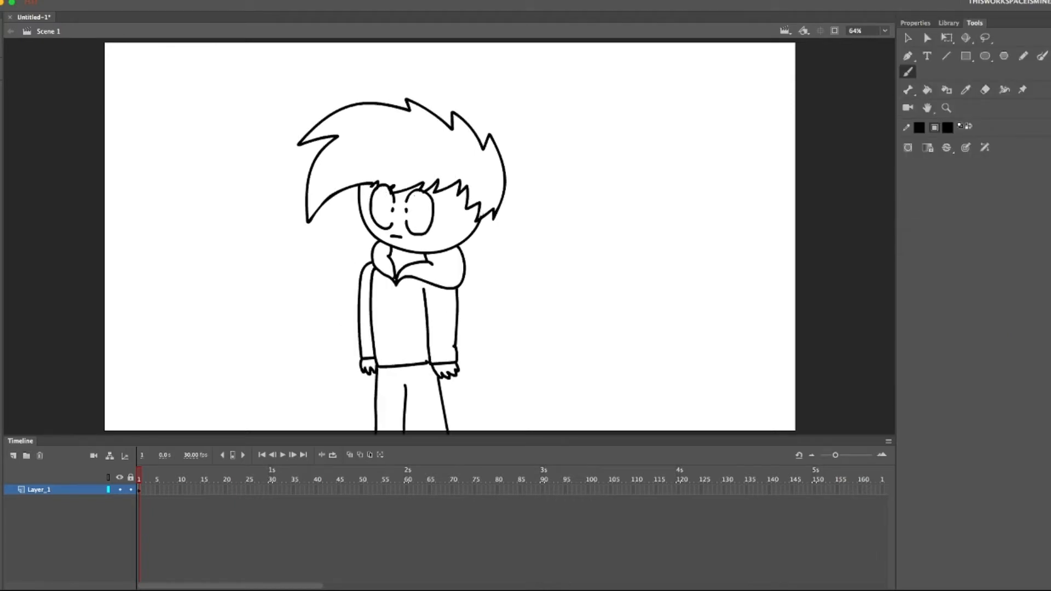
left_click_drag(405, 385, 407, 434)
Lasso the head, scale it down slightly with Free Transform, and redraw the line joining chin and hood.
left_click(985, 90)
left_click(985, 38)
left_click_drag(304, 280, 298, 278)
left_click(947, 38)
left_click_drag(506, 97, 492, 110)
left_click(985, 90)
left_click(907, 71)
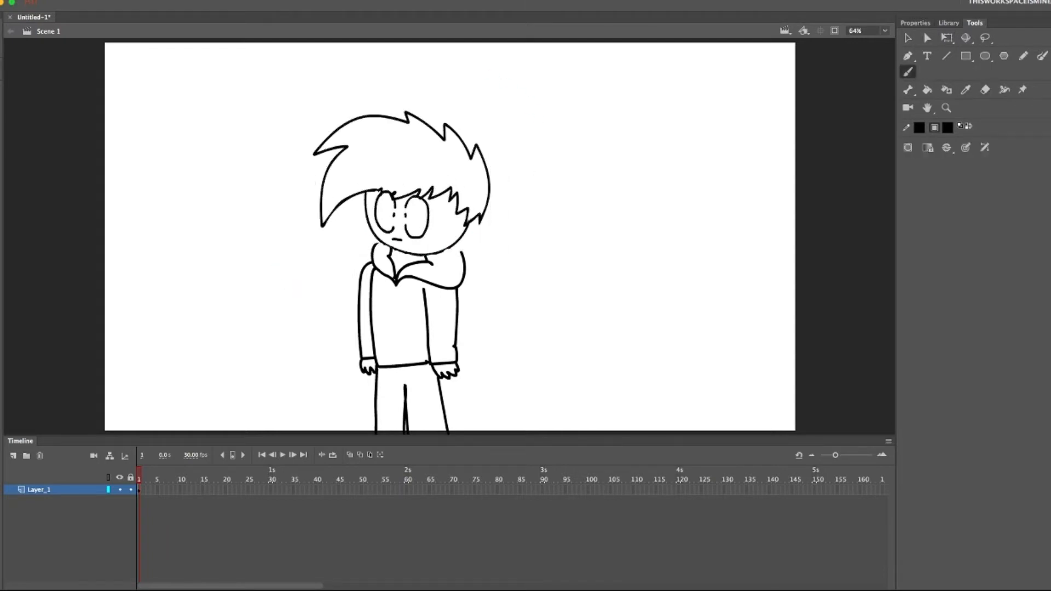
left_click_drag(416, 255, 462, 247)
left_click(985, 90)
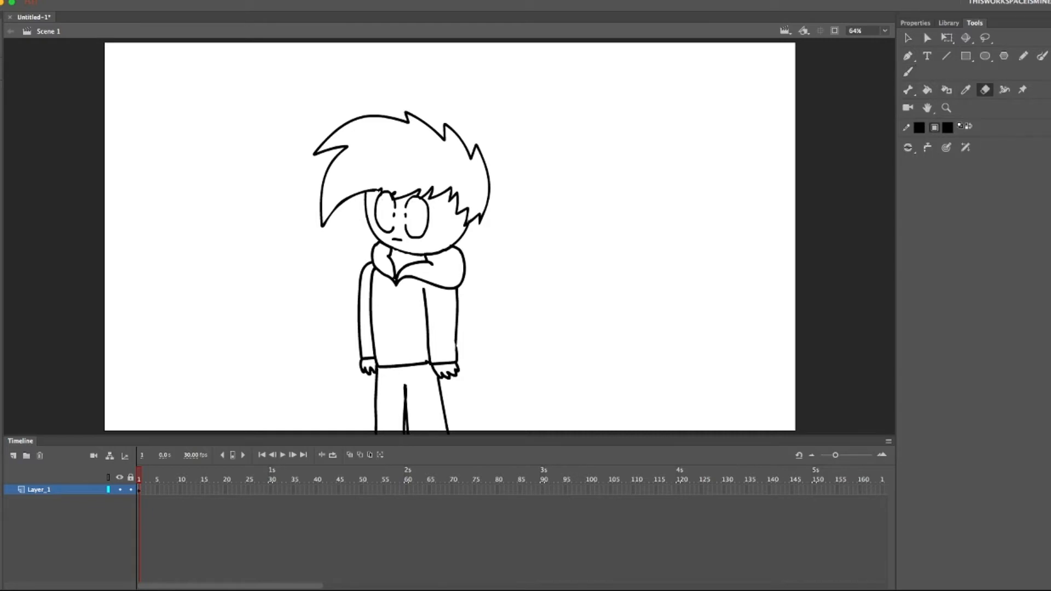
Scale the whole character down slightly and shift it so the legs reach the stage's lower edge.
left_click(946, 37)
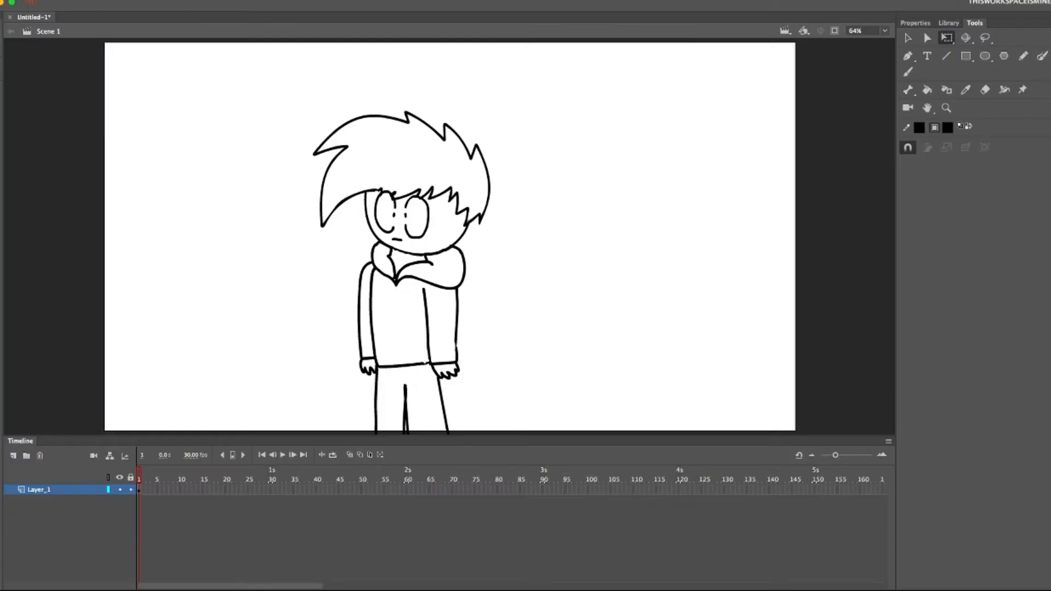
left_click_drag(253, 98, 635, 435)
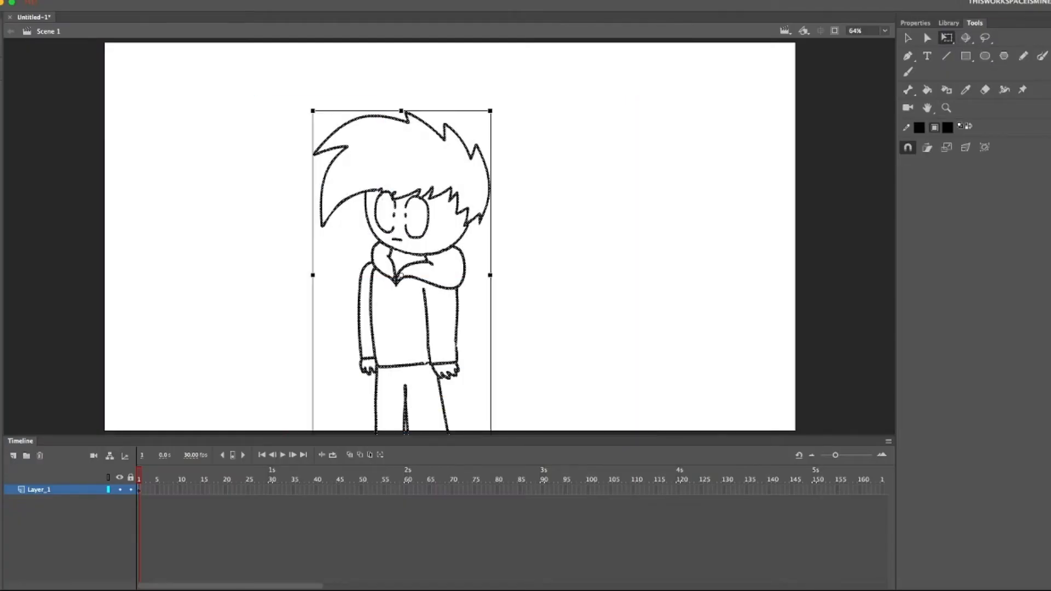
left_click_drag(490, 111, 485, 132)
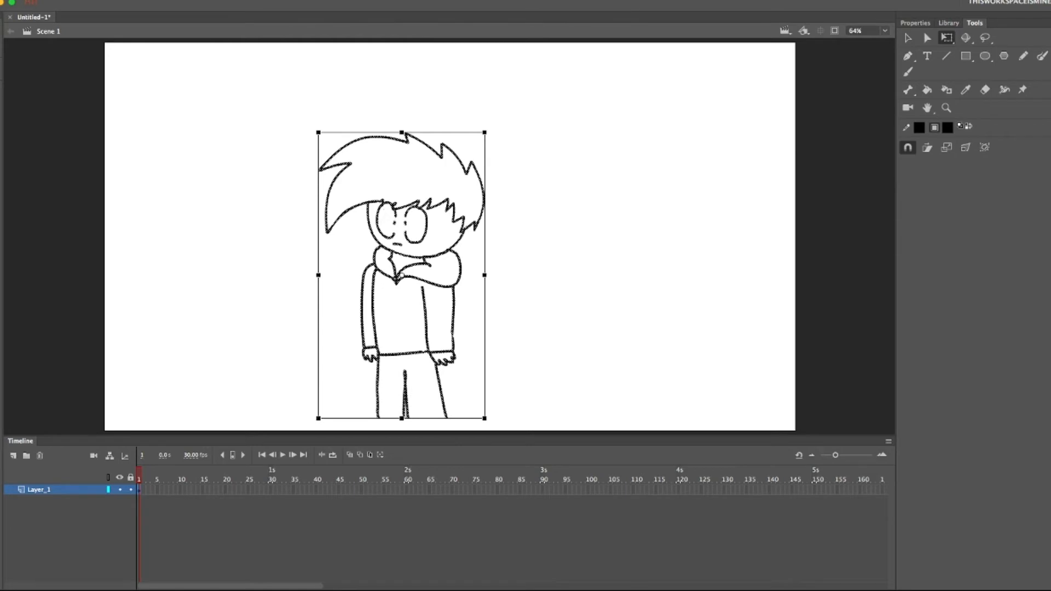
mouse_move(403, 306)
left_mouse_down()
mouse_move(402, 336)
mouse_move(412, 323)
left_mouse_up()
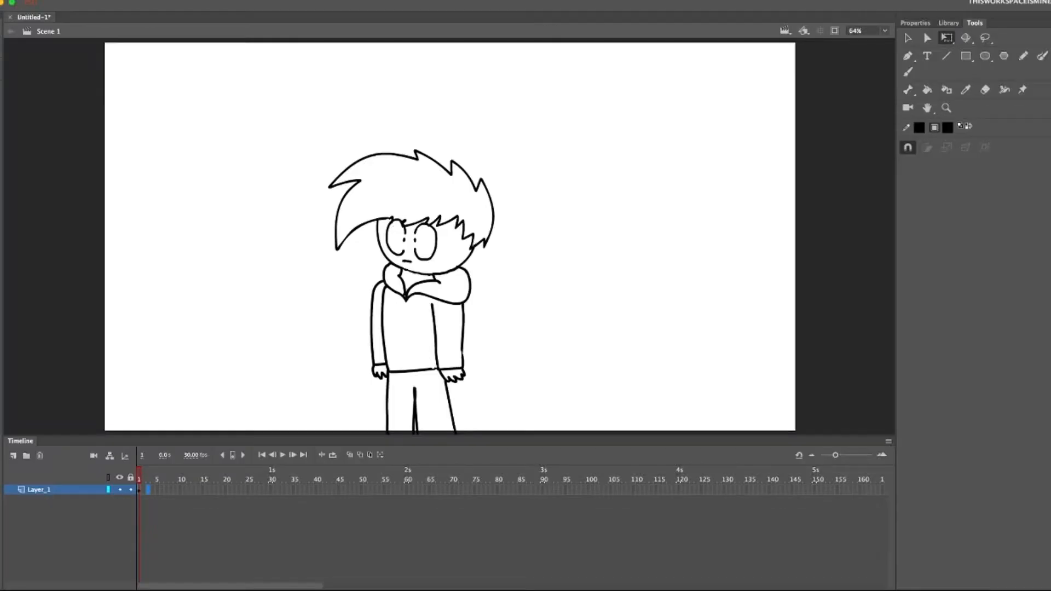
Insert a keyframe at frame 5 and clear its drawing.
key("period")
key("F6")
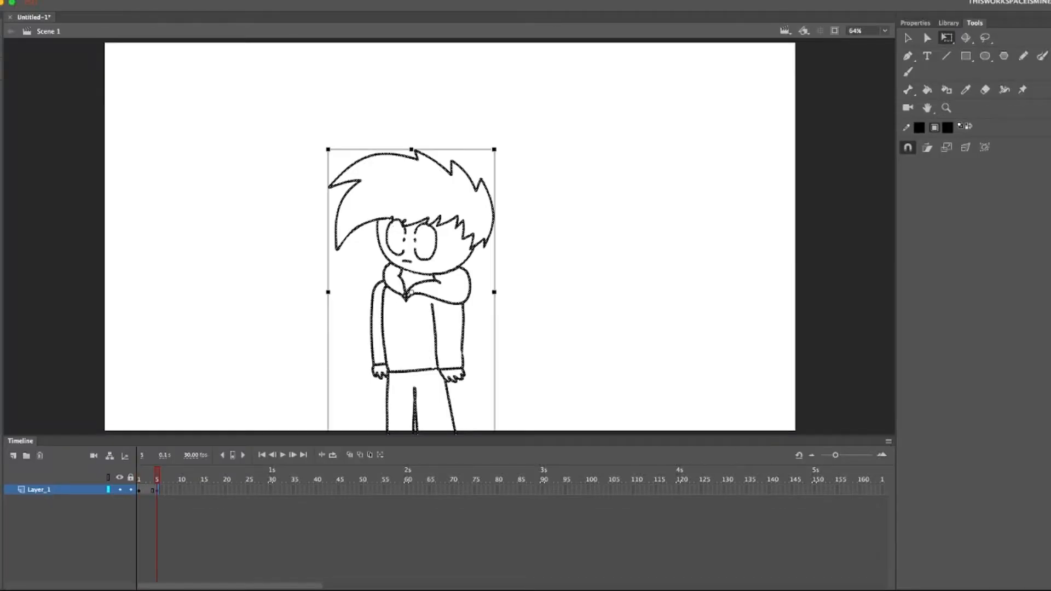
right_click(156, 489)
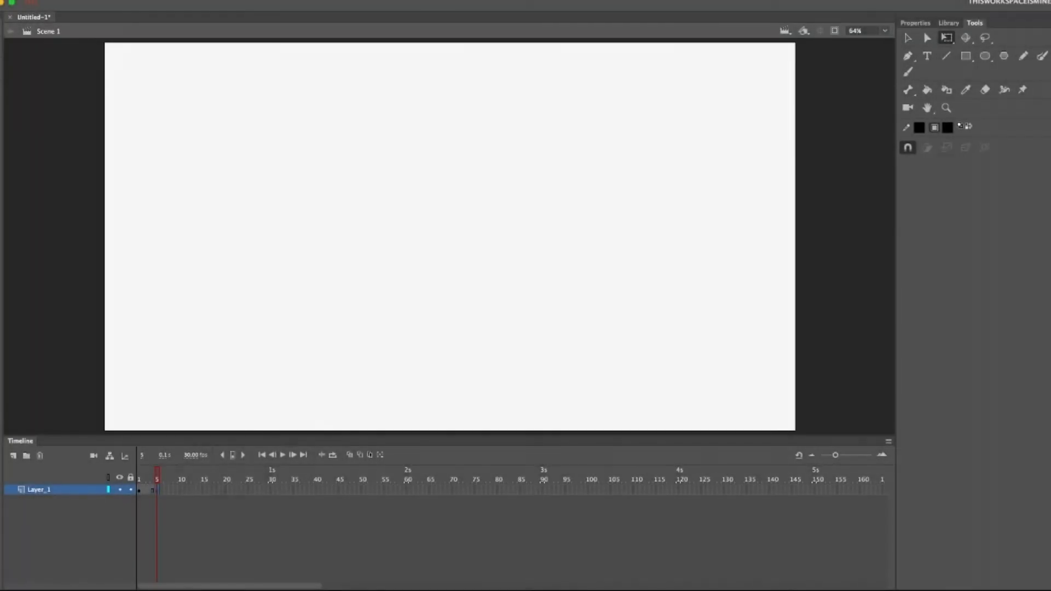
Extend the layer's frames to frame 11 and turn on onion skinning.
right_click(184, 489)
left_click(214, 336)
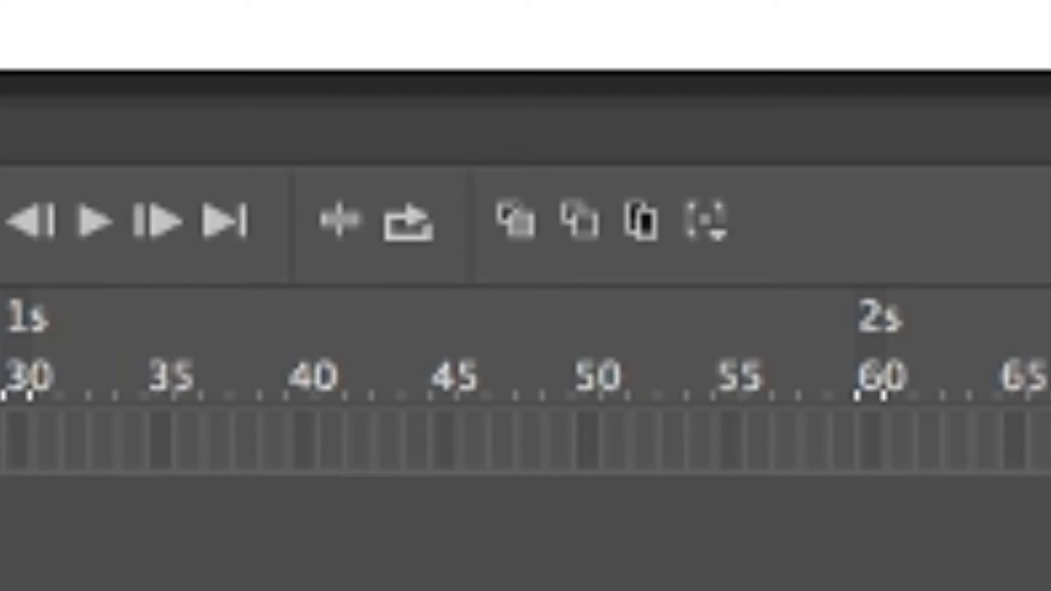
left_click(520, 222)
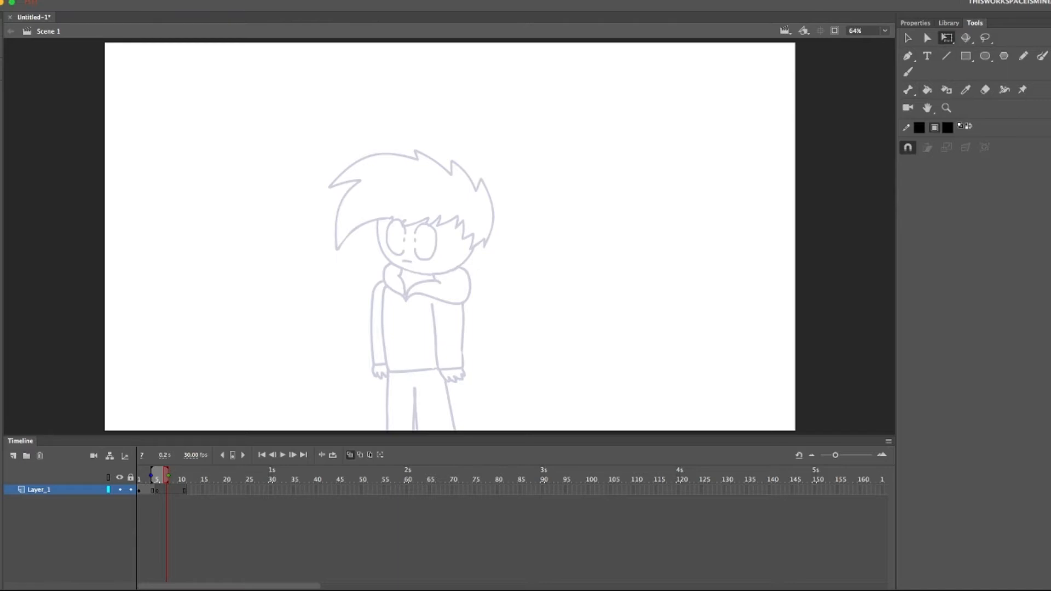
Draw the crouching pose's tilted head, hair and face on the blank keyframe, lower than the onion-skinned standing pose.
left_click(907, 71)
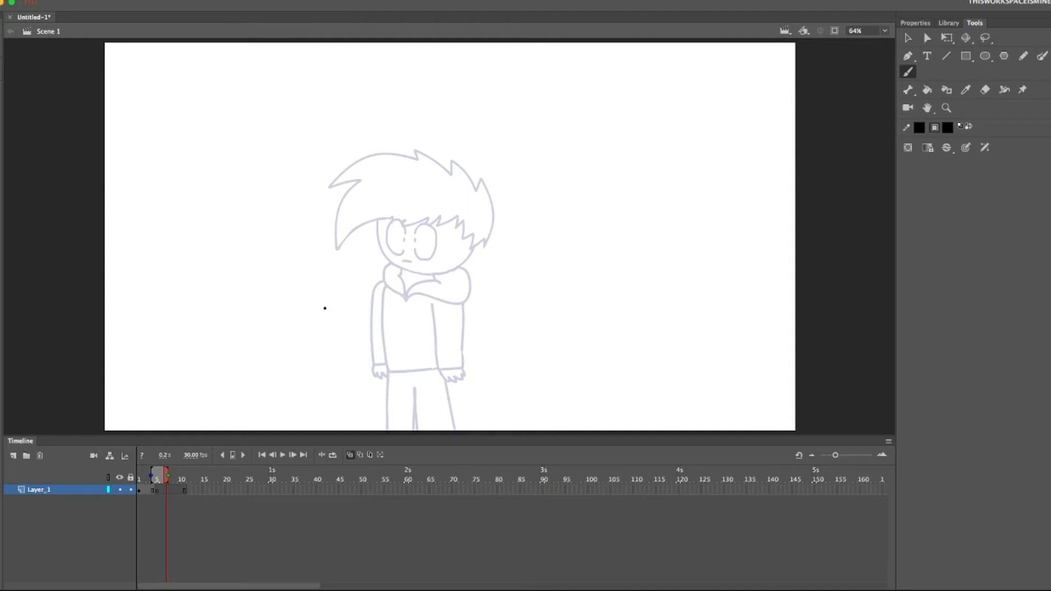
left_click_drag(330, 293, 430, 274)
mouse_move(331, 290)
left_mouse_down()
mouse_move(279, 280)
mouse_move(440, 288)
left_mouse_up()
mouse_move(331, 290)
left_mouse_down()
mouse_move(438, 282)
mouse_move(367, 328)
left_mouse_up()
key("e")
key("b")
left_click_drag(371, 332, 378, 330)
key("e")
left_click_drag(378, 292, 388, 287)
Draw the crouching pose's hood and both bent, outstretched arms with round hands.
key("b")
left_click_drag(430, 319, 383, 365)
left_click_drag(356, 340, 382, 365)
left_click_drag(441, 326, 511, 376)
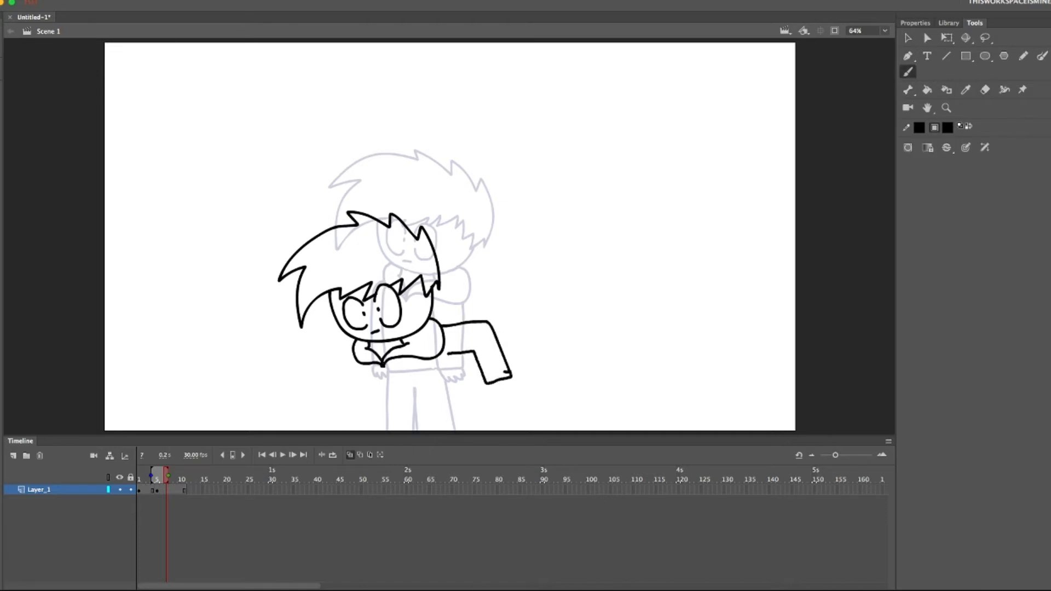
left_click_drag(353, 349, 292, 383)
left_click_drag(292, 384, 306, 398)
left_click_drag(493, 383, 509, 377)
Move the crouching drawing up toward the standing pose and draw its torso below the hood.
key("q")
left_click_drag(383, 329, 401, 297)
key("b")
mouse_move(367, 345)
left_mouse_down()
mouse_move(456, 382)
mouse_move(389, 433)
left_mouse_up()
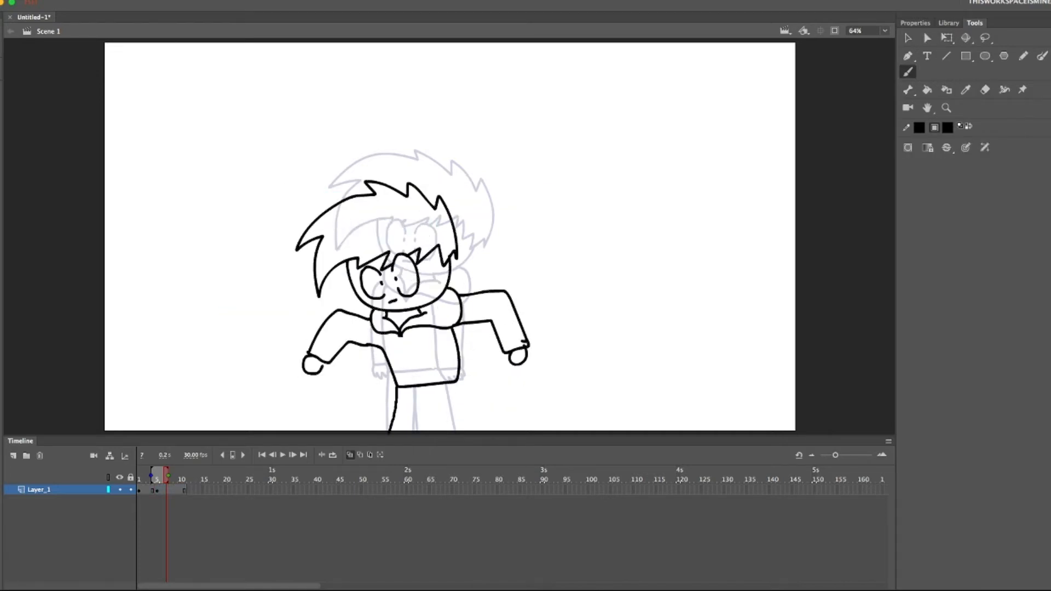
key("super+z")
mouse_move(424, 386)
left_mouse_down()
mouse_move(416, 418)
mouse_move(386, 433)
left_mouse_up()
left_click_drag(457, 382, 466, 433)
key("super+z")
key("super+z")
key("super+z")
Select the whole crouching pose and rotate it slightly counterclockwise with Free Transform.
key("super+a")
key("q")
left_click_drag(532, 178, 509, 156)
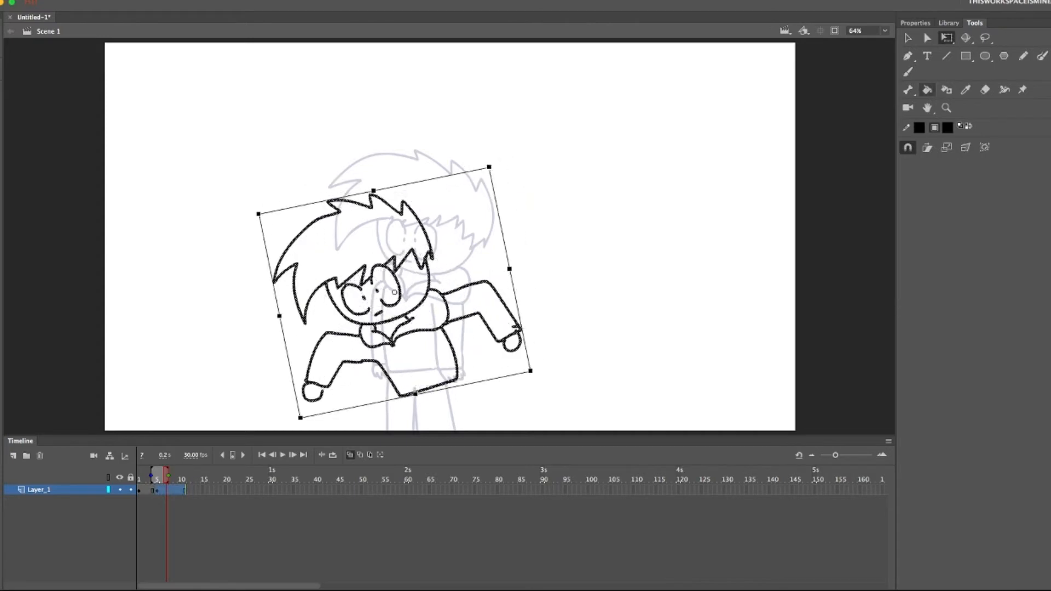
Draw the crouching pose's two bent legs from the torso to the stage's lower edge.
key("b")
left_click_drag(400, 397, 382, 432)
left_click_drag(430, 390, 413, 432)
left_click_drag(457, 380, 467, 403)
left_click_drag(467, 403, 453, 433)
Flip back and forth between frames 4 and 5 to compare the standing and crouching poses.
key("period")
key("period")
key("period")
key("comma")
key("comma")
key("comma")
key("comma")
key("comma")
key("comma")
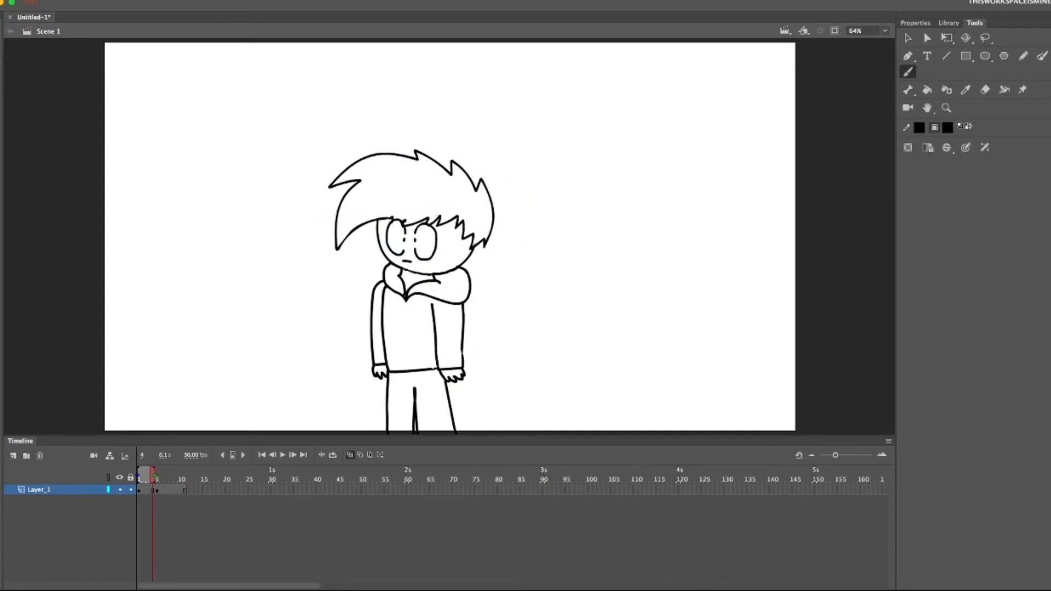
key("period")
key("comma")
key("period")
key("comma")
key("period")
key("comma")
key("period")
key("comma")
key("period")
key("period")
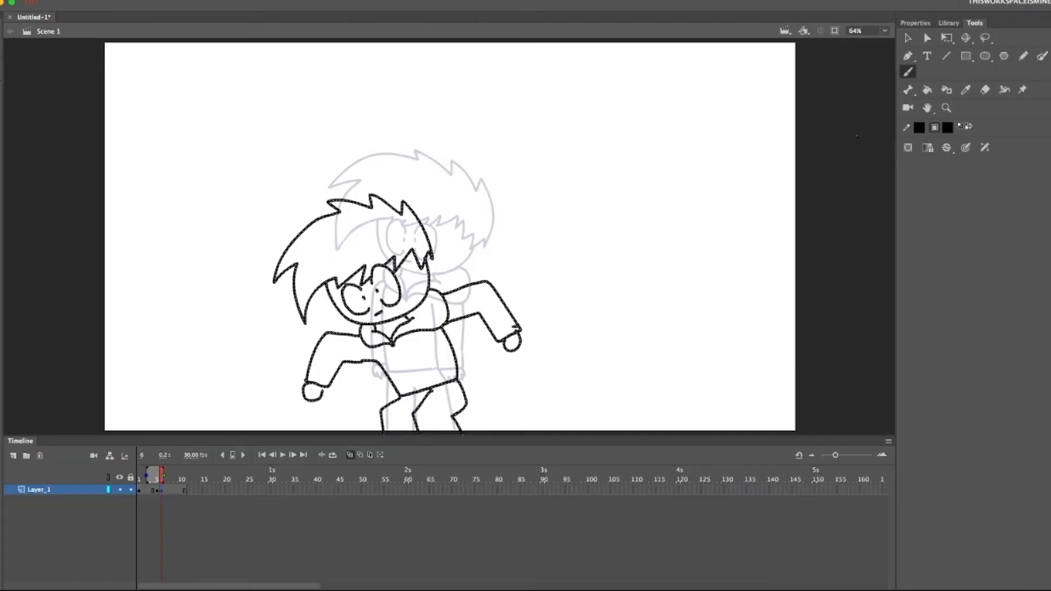
key(".")
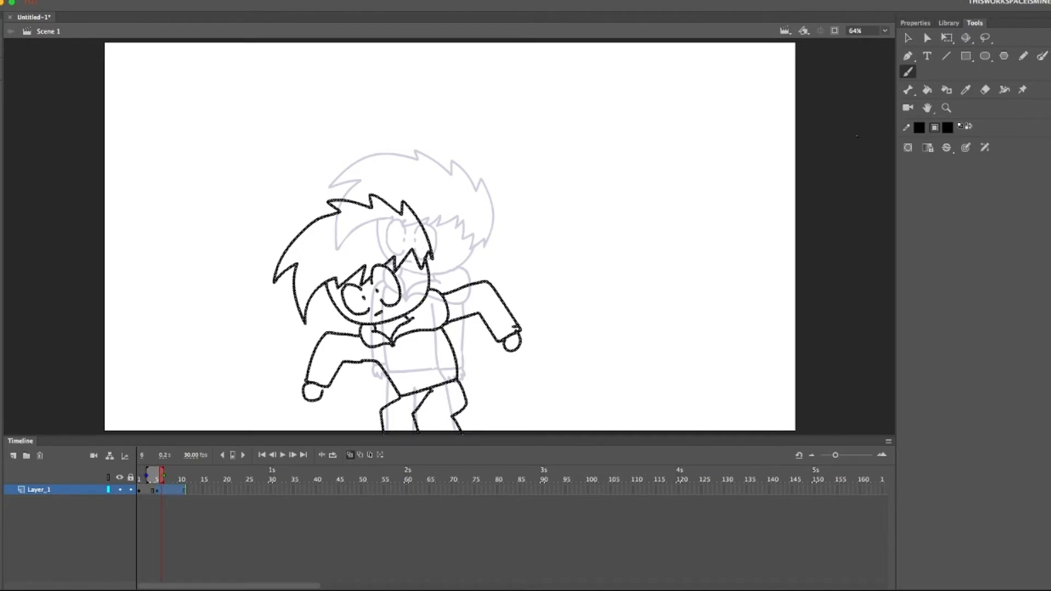
Shift the crouching pose's span two frames later so it runs from frame 7 to frame 13.
left_click(209, 489)
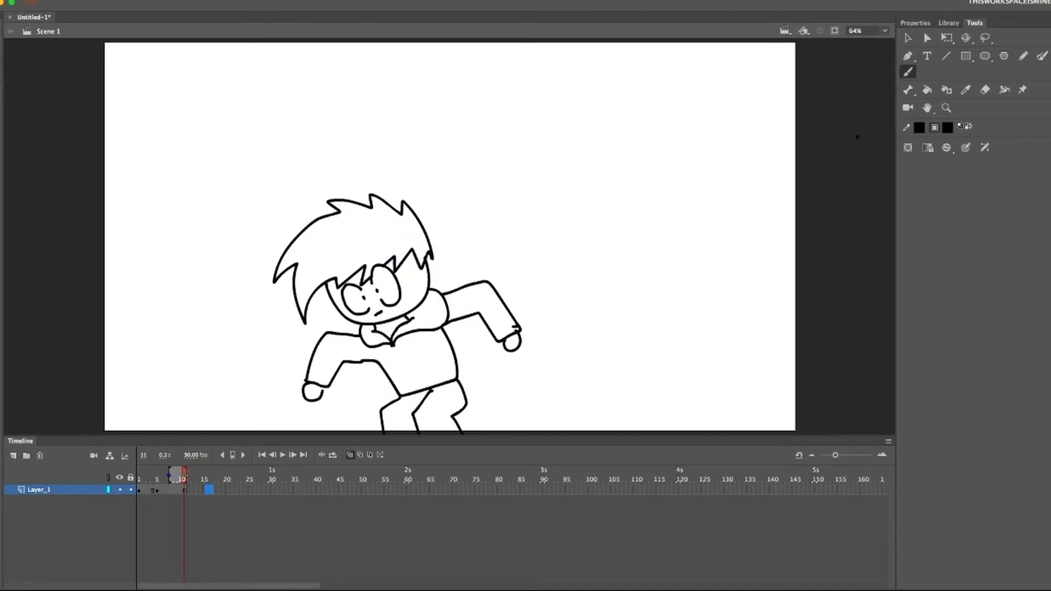
left_click(166, 489)
left_click(175, 489)
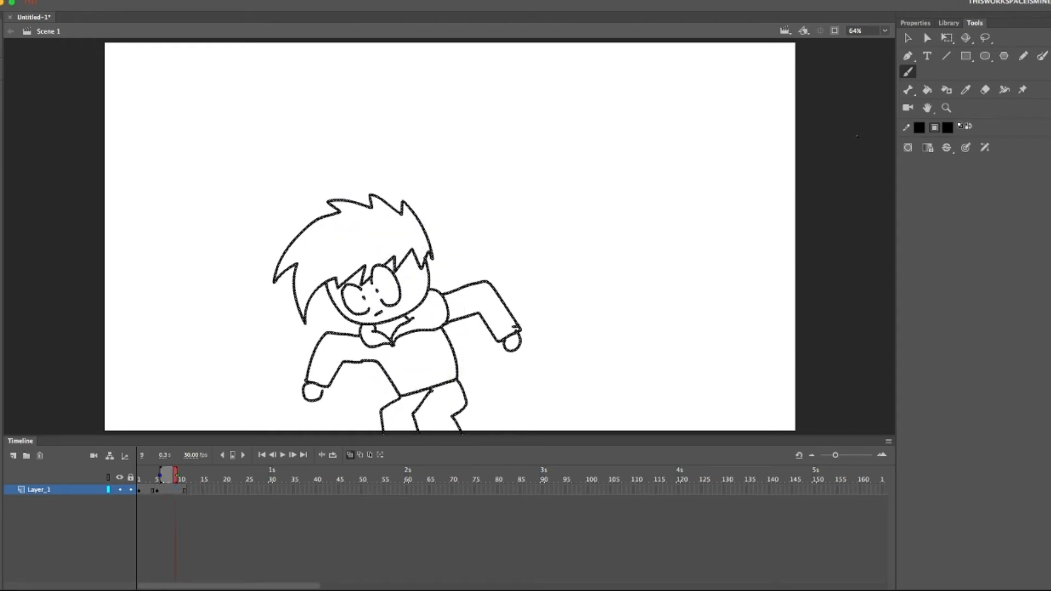
left_click_drag(186, 490, 185, 490)
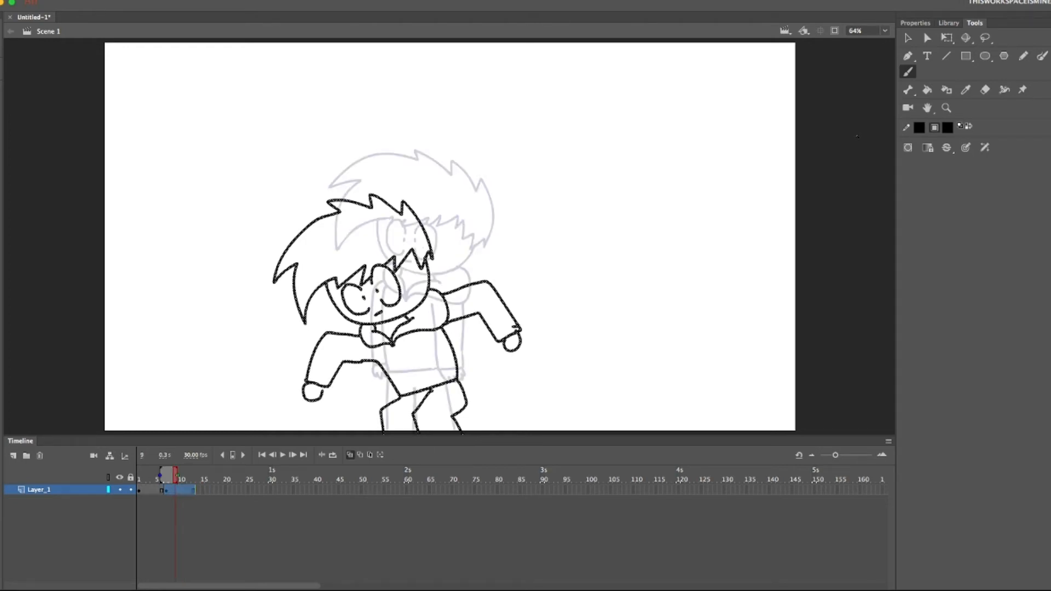
Insert a keyframe at frame 4 and clear its drawing to make room for an in-between.
key("comma")
key("comma")
key("comma")
key("comma")
key("comma")
key("F6")
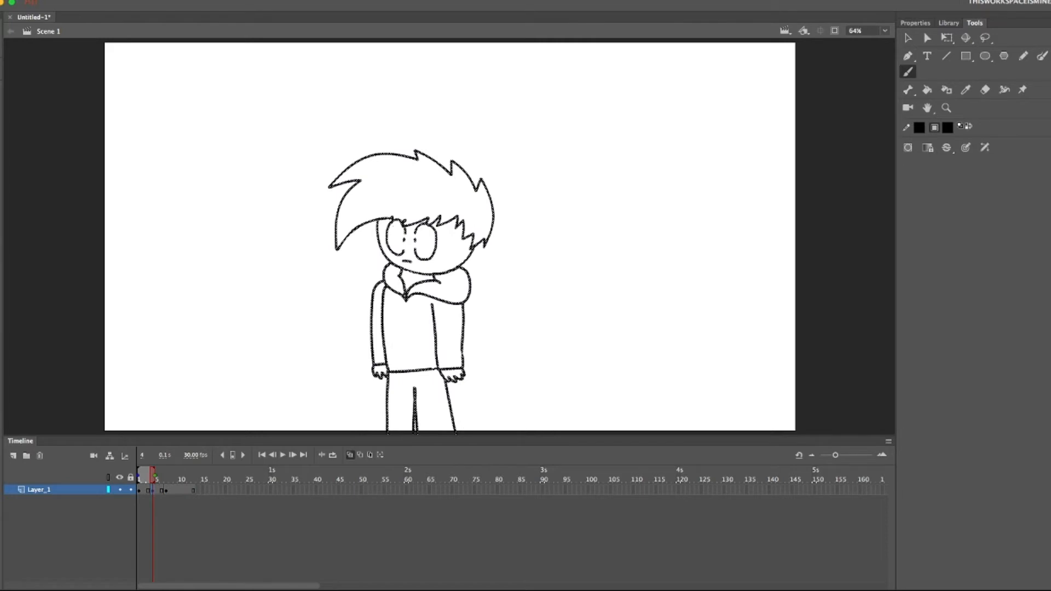
key("period")
right_click(156, 490)
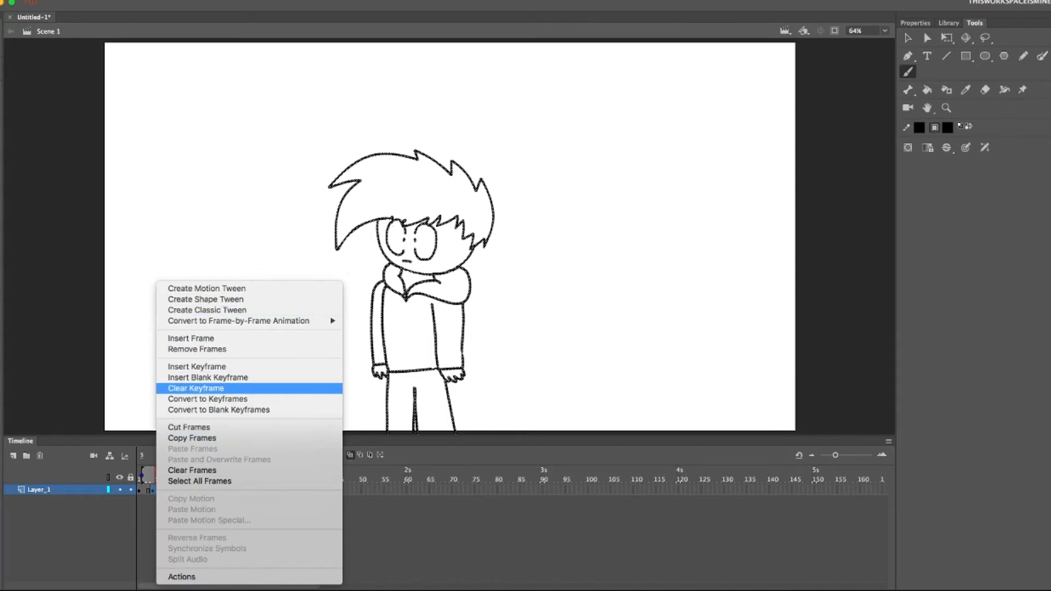
left_click(192, 470)
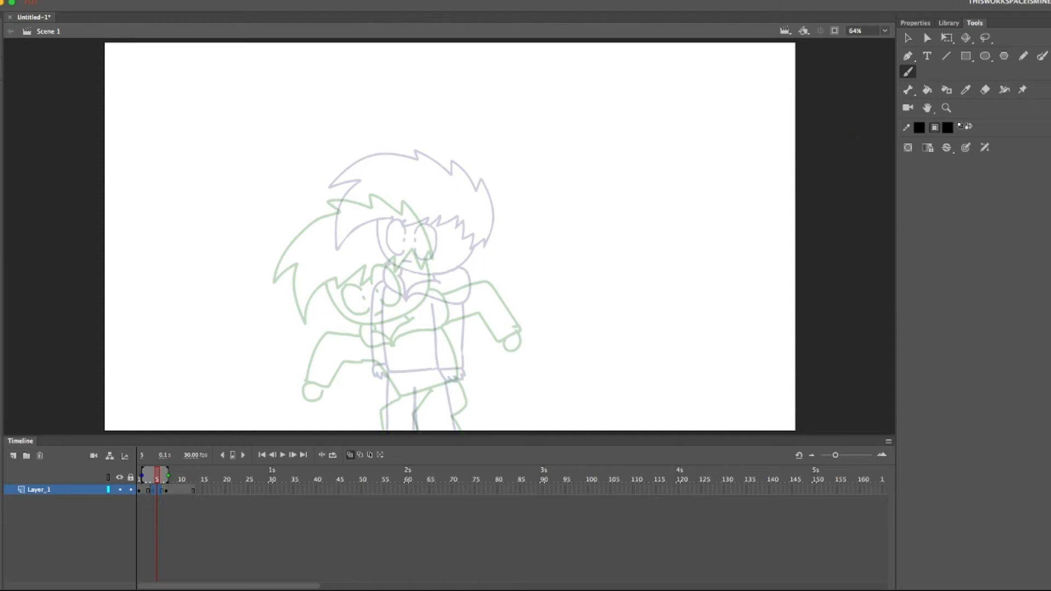
left_click_drag(365, 228, 478, 250)
left_click_drag(392, 239, 373, 292)
mouse_move(408, 241)
left_mouse_down()
mouse_move(383, 288)
mouse_move(379, 277)
left_mouse_up()
mouse_move(376, 226)
left_mouse_down()
mouse_move(458, 297)
mouse_move(455, 234)
left_mouse_up()
left_click_drag(457, 297, 446, 334)
mouse_move(346, 307)
left_mouse_down()
mouse_move(395, 348)
mouse_move(451, 335)
left_mouse_up()
mouse_move(464, 287)
left_mouse_down()
mouse_move(517, 363)
mouse_move(499, 351)
left_mouse_up()
left_click_drag(368, 334, 315, 384)
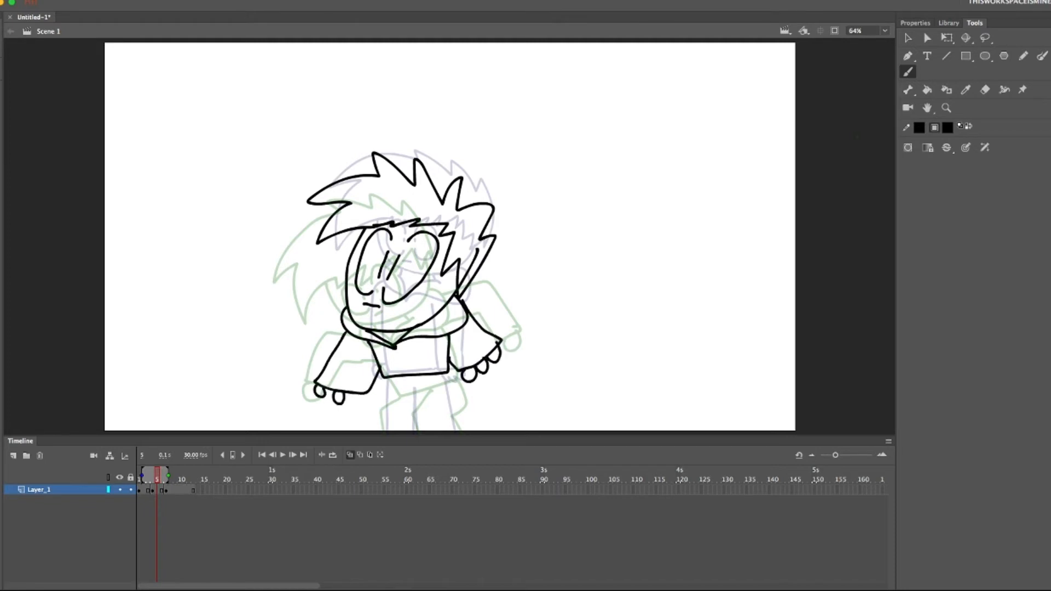
left_click_drag(417, 386, 411, 430)
left_click_drag(451, 372, 455, 429)
key("super+z")
key("super+z")
key("Delete")
Draw the in-between pose's tilted head, hair, stretched eyes and hood between the two onion-skinned poses.
left_click_drag(335, 255, 439, 269)
mouse_move(342, 257)
left_mouse_down()
mouse_move(455, 258)
mouse_move(439, 267)
left_mouse_up()
key("super+z")
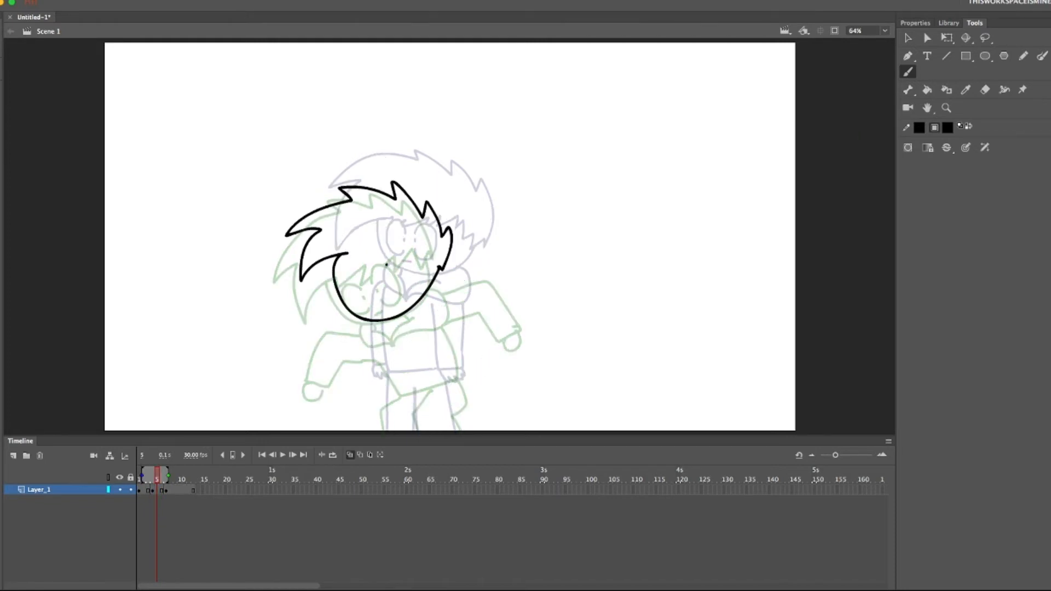
left_click_drag(378, 257, 365, 285)
left_click_drag(386, 265, 377, 283)
left_click_drag(437, 278, 379, 349)
key("super+z")
left_click_drag(354, 314, 393, 337)
left_click_drag(362, 321, 393, 339)
left_click_drag(441, 315, 322, 393)
left_click_drag(321, 394, 373, 395)
left_click_drag(457, 298, 456, 373)
key("super+z")
key("super+z")
key("super+z")
key("super+z")
key("super+z")
Draw the in-between's torso, legs and multiple smear arms with round hands on both sides of the body.
left_click_drag(352, 330, 319, 375)
left_click_drag(454, 308, 497, 336)
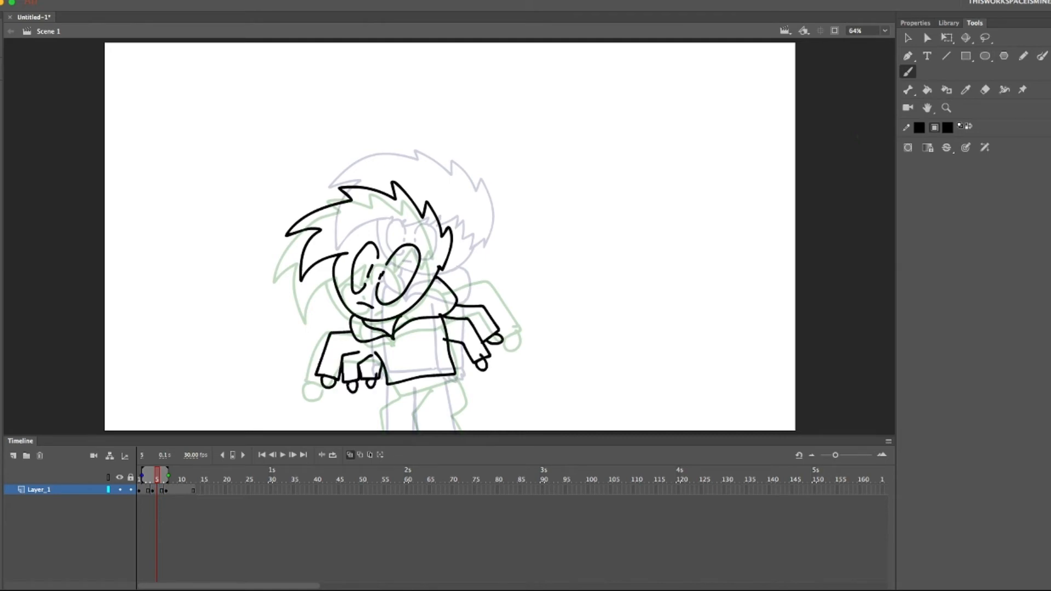
left_click_drag(457, 378, 447, 430)
Select the in-between drawing at frame 4, rotate it slightly clockwise and move it up a little.
left_click(153, 490)
key("q")
left_click_drag(503, 180, 514, 191)
left_click_drag(405, 182, 407, 167)
Turn off onion skinning and preview the animation looping over frames 1 to 13.
left_click(139, 477)
left_click(283, 454)
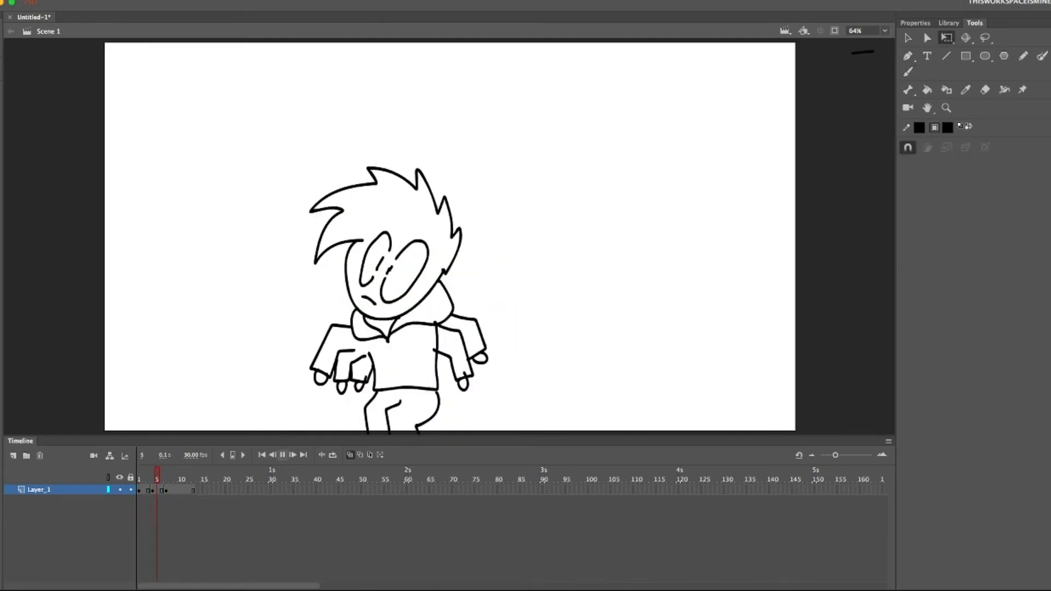
left_click(333, 454)
left_click(350, 455)
left_click_drag(179, 475, 138, 475)
left_click(282, 454)
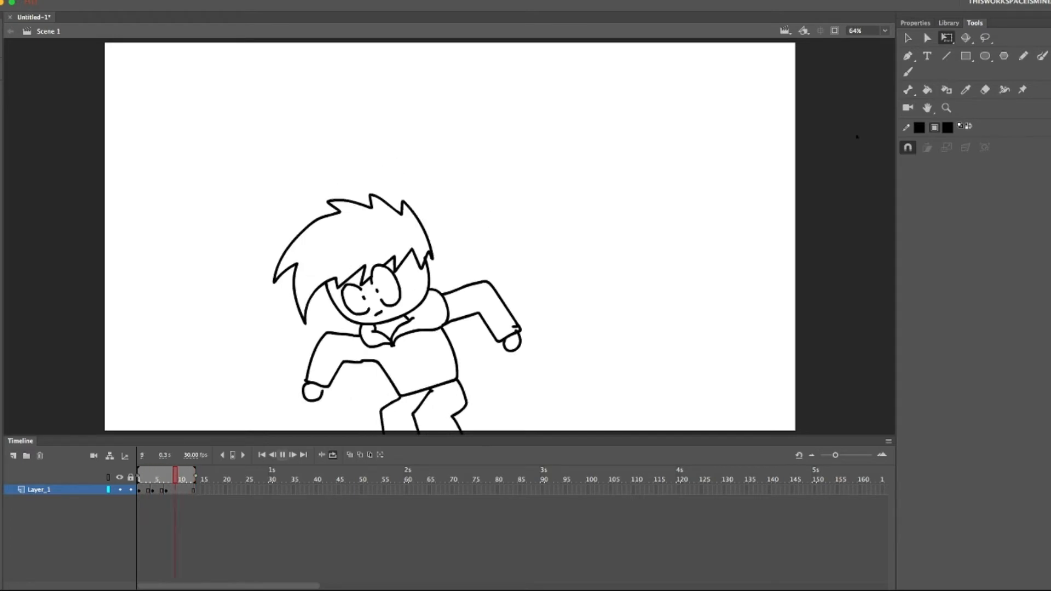
key("Return")
Shorten the smear in-between on Layer_1 to two frames, so it spans frames 4 to 5.
left_click(153, 490)
left_click(161, 490)
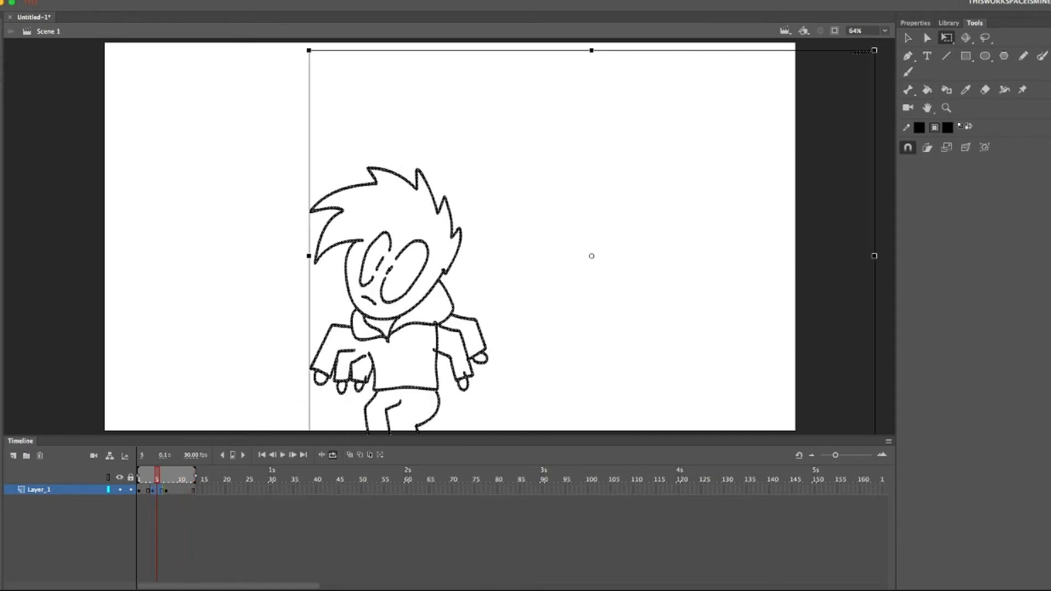
left_click(153, 478)
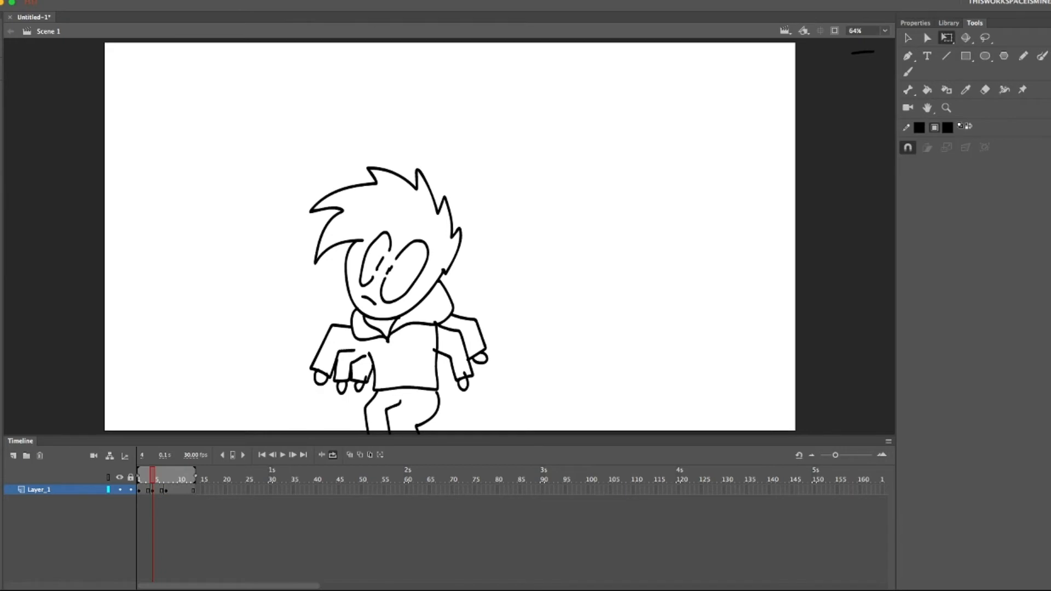
left_click(157, 490)
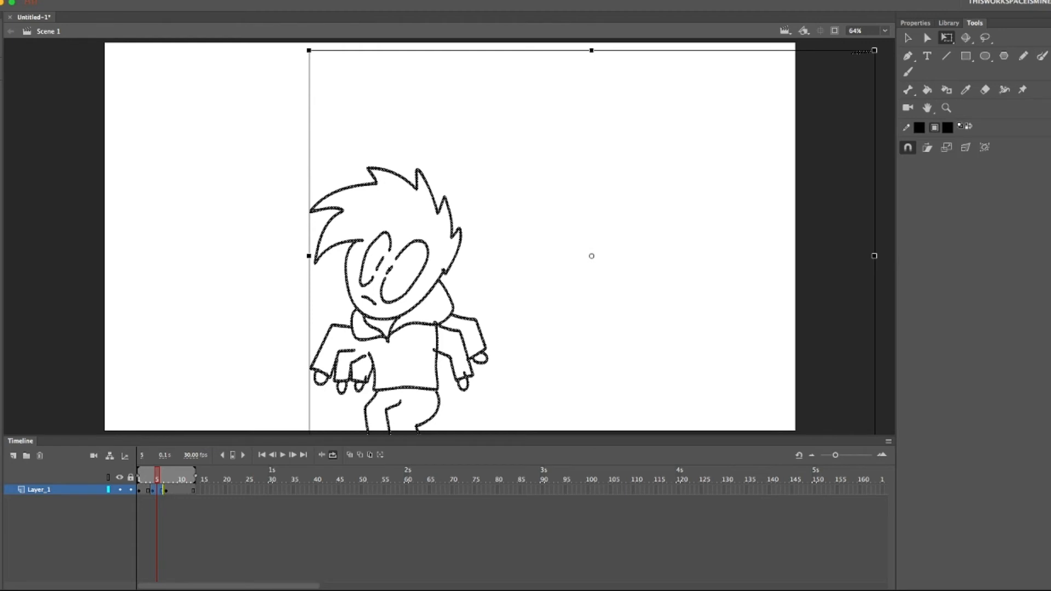
left_click_drag(162, 489, 153, 489)
key("super+z")
left_click_drag(162, 490, 158, 490)
Preview the shortened crouch animation, both looping and as a single playthrough with looping turned off.
key("Return")
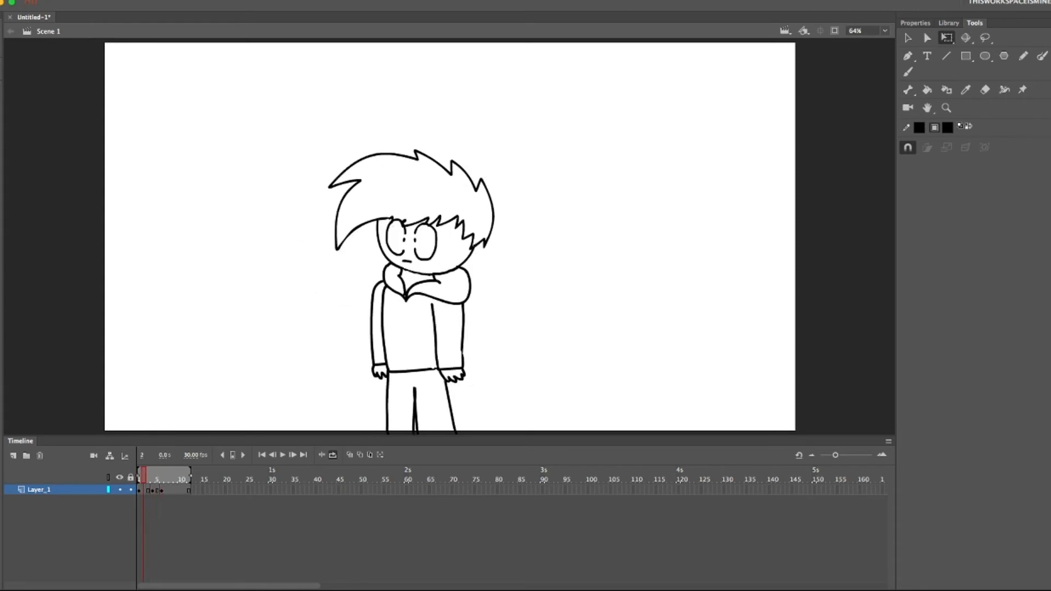
key("Return")
key("Return")
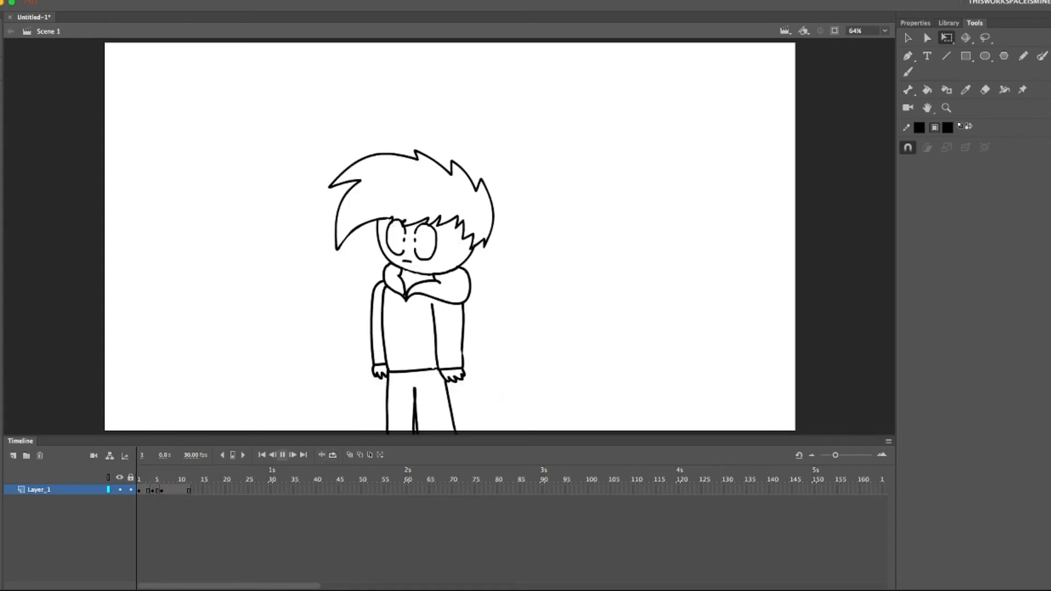
key("Return")
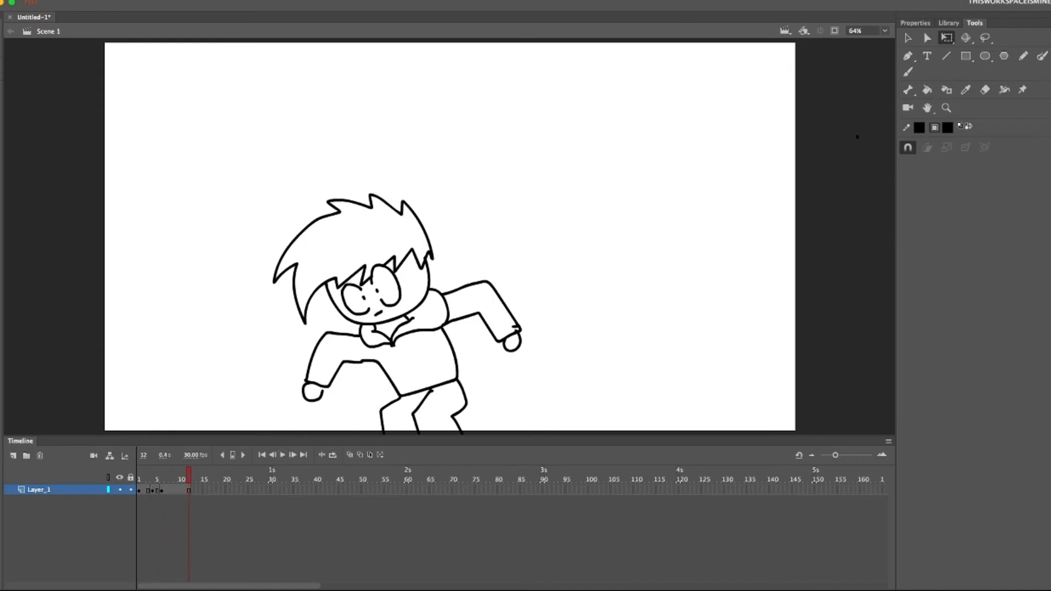
key("Return")
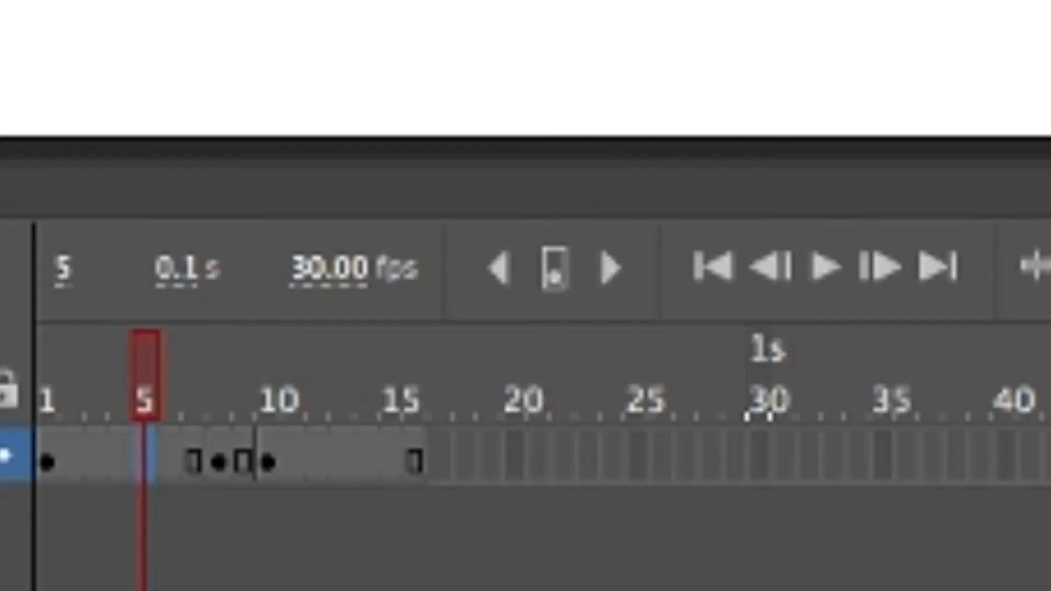
Insert a keyframe at frame 5 and stretch its standing pose slightly taller and narrower.
key("F6")
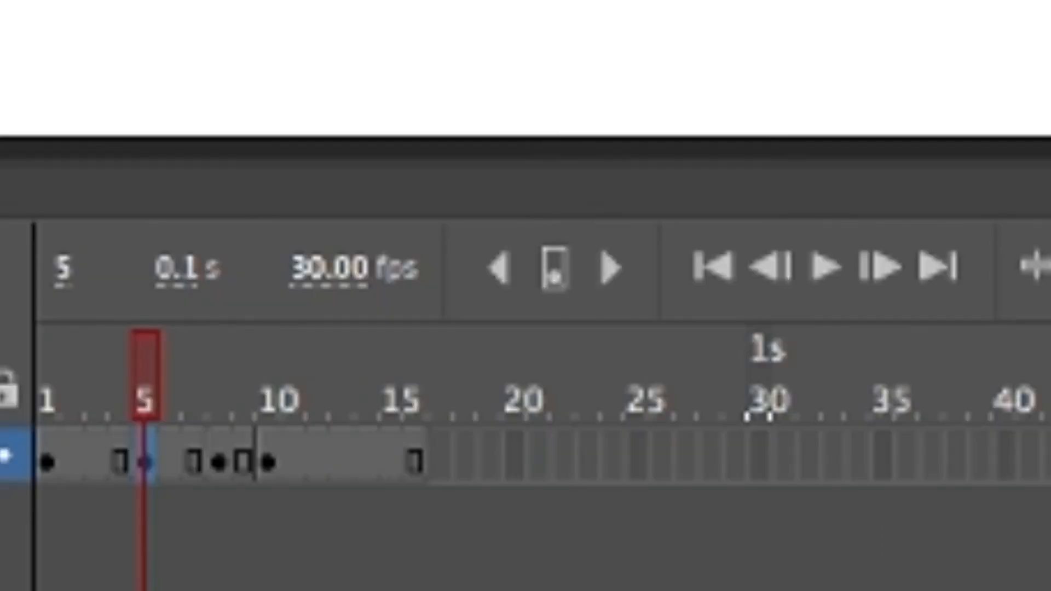
double_click(169, 458)
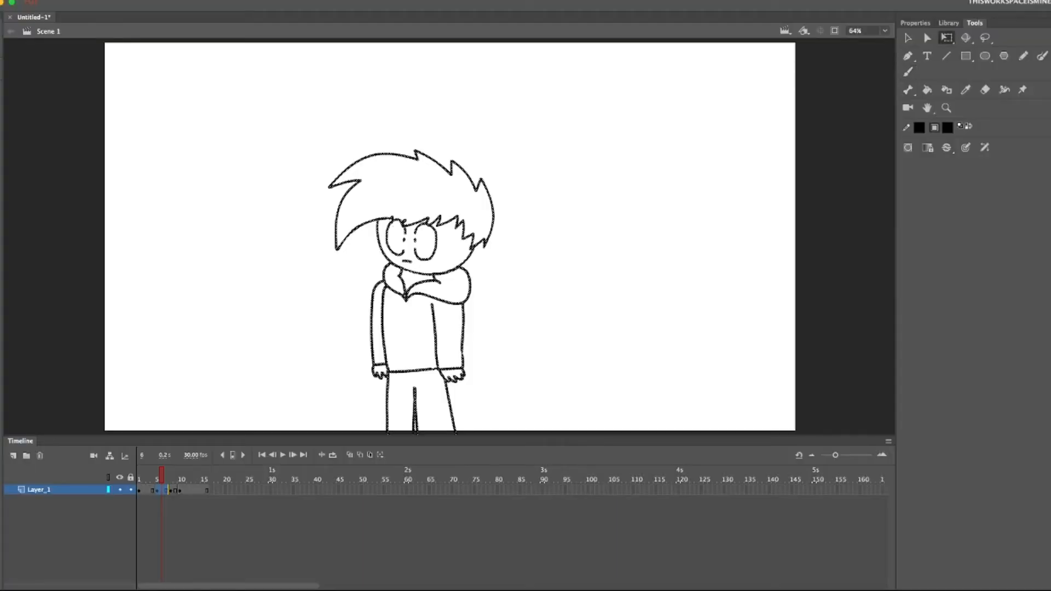
key("q")
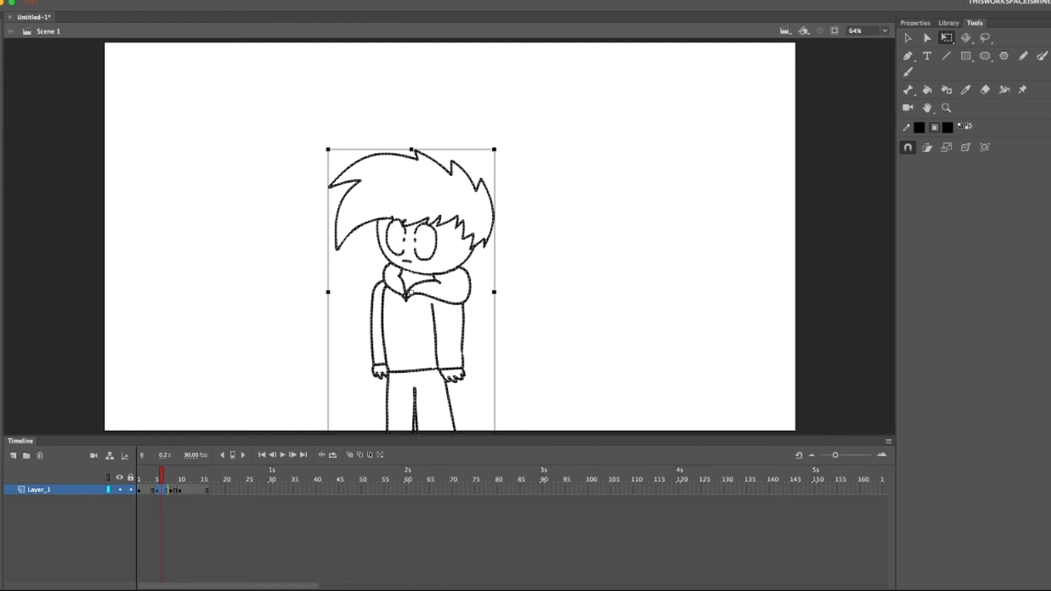
left_click_drag(411, 150, 412, 139)
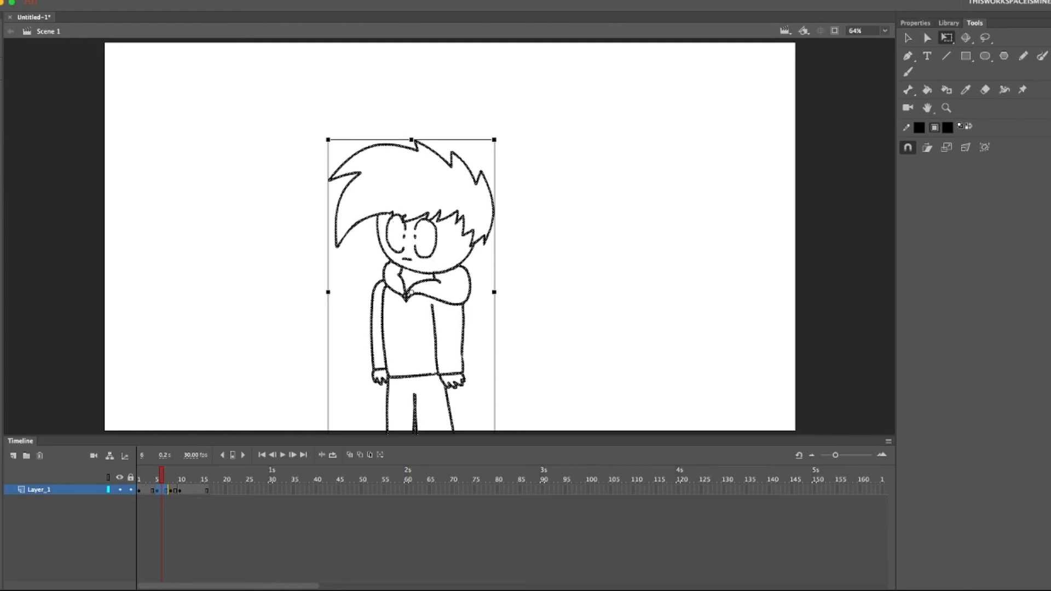
left_click_drag(494, 292, 487, 293)
left_click(147, 490)
key("period")
key("period")
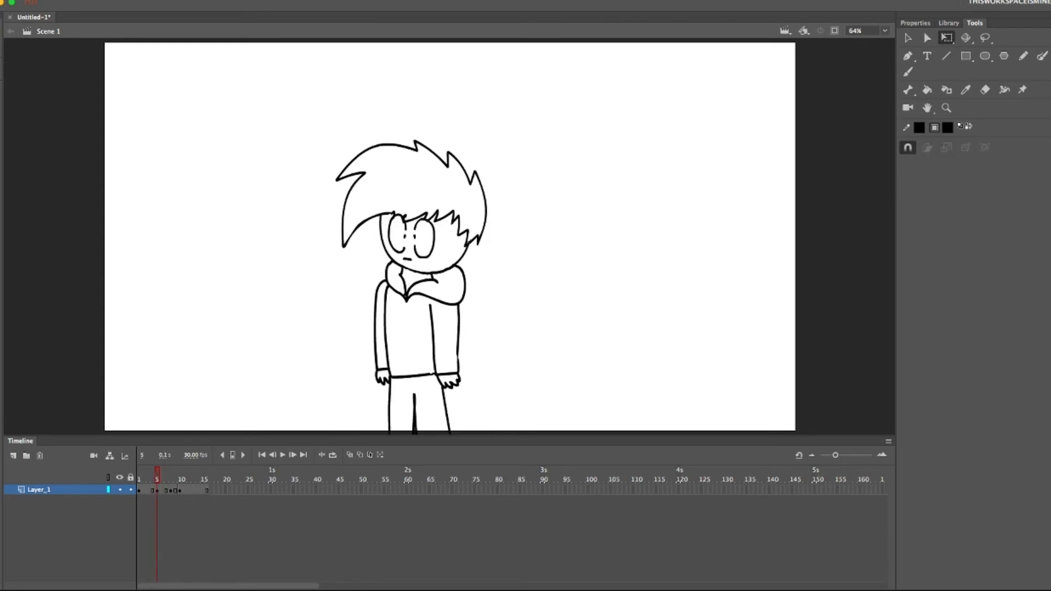
Play the animation to check the stretched pose before the crouch.
key("Return")
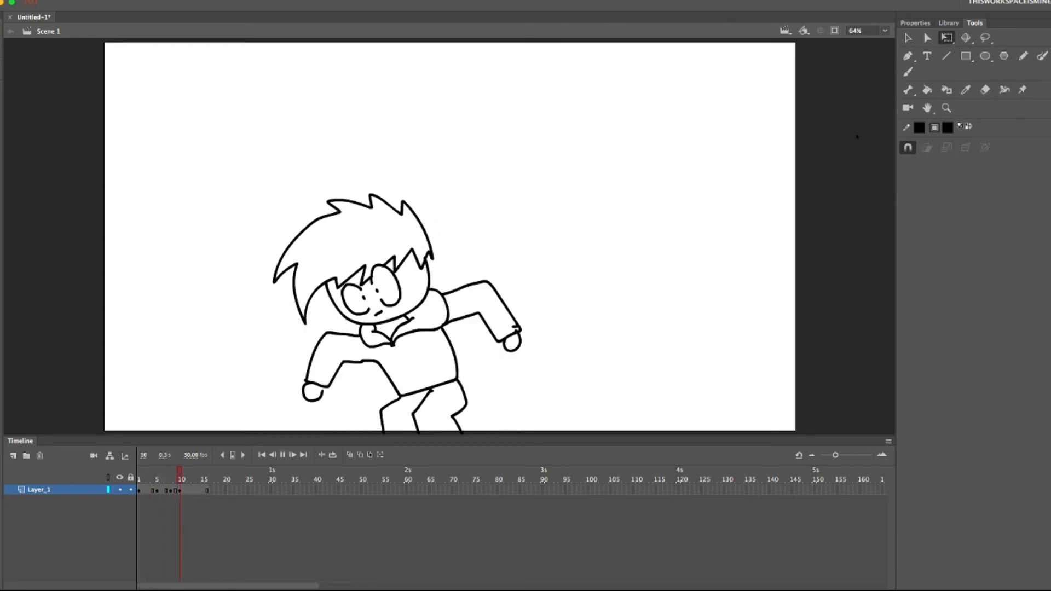
left_click_drag(207, 477, 139, 477)
key("Return")
Widen and flatten the crouching pose on frames 10 to 11 and move it slightly down.
left_click_drag(180, 489, 184, 490)
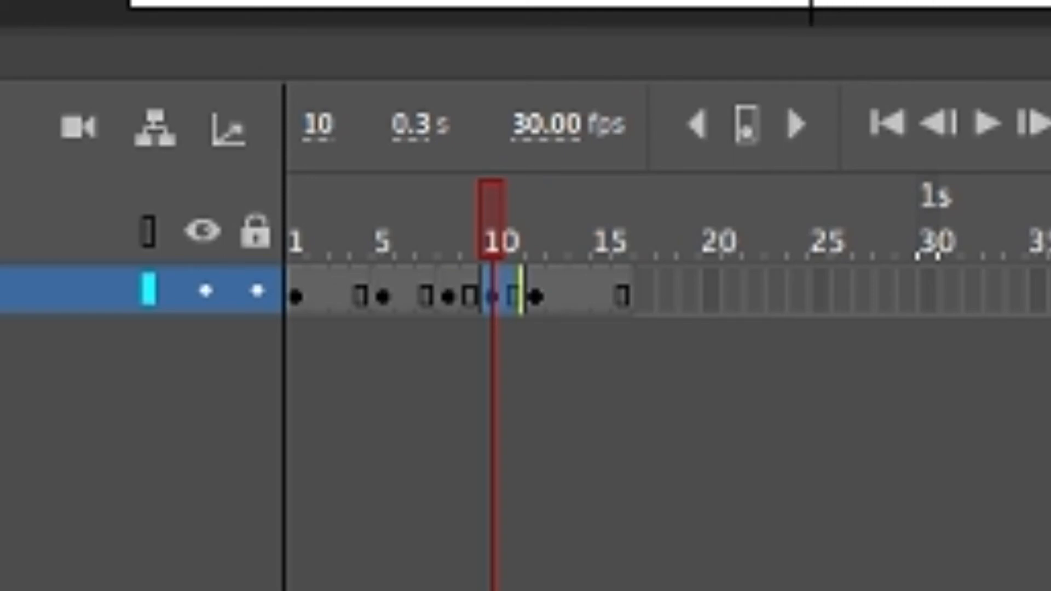
mouse_move(247, 287)
left_mouse_down()
mouse_move(272, 287)
mouse_move(242, 287)
left_mouse_up()
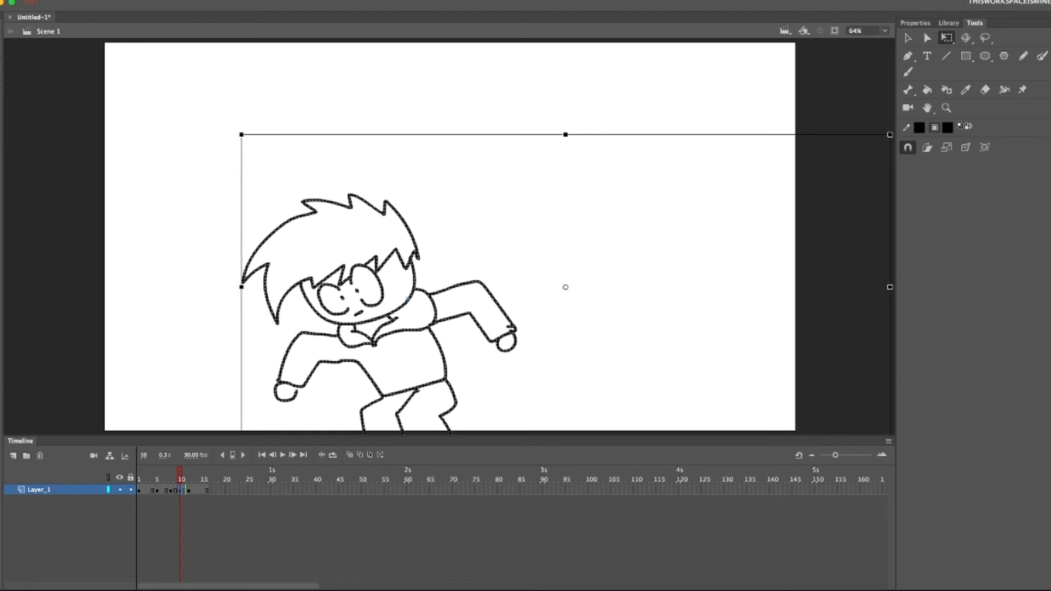
left_click(409, 298)
key("super+a")
left_click_drag(566, 135, 565, 149)
key("shift+Down")
key("shift+Down")
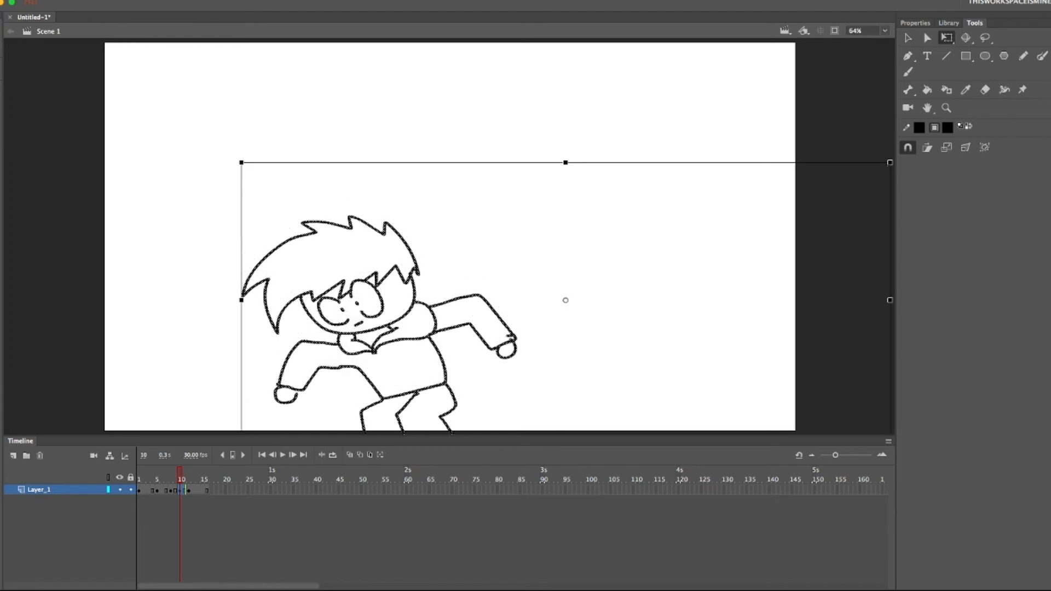
Turn on onion skinning and nudge the squashed crouch to the right to line up with the neighbouring poses.
left_click(350, 455)
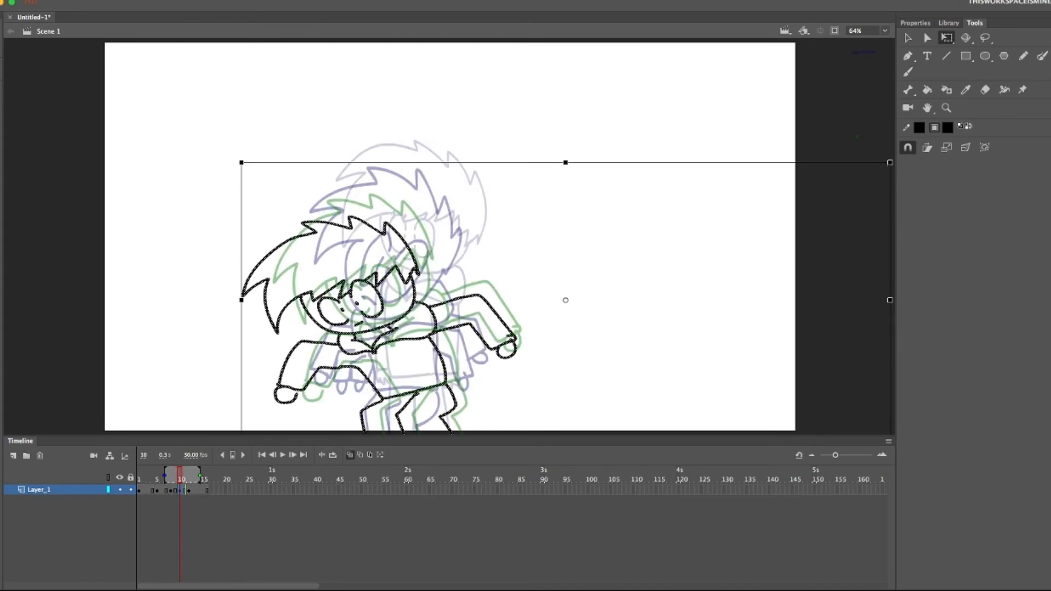
key("shift+Right")
key("shift+Right")
key("shift+Right")
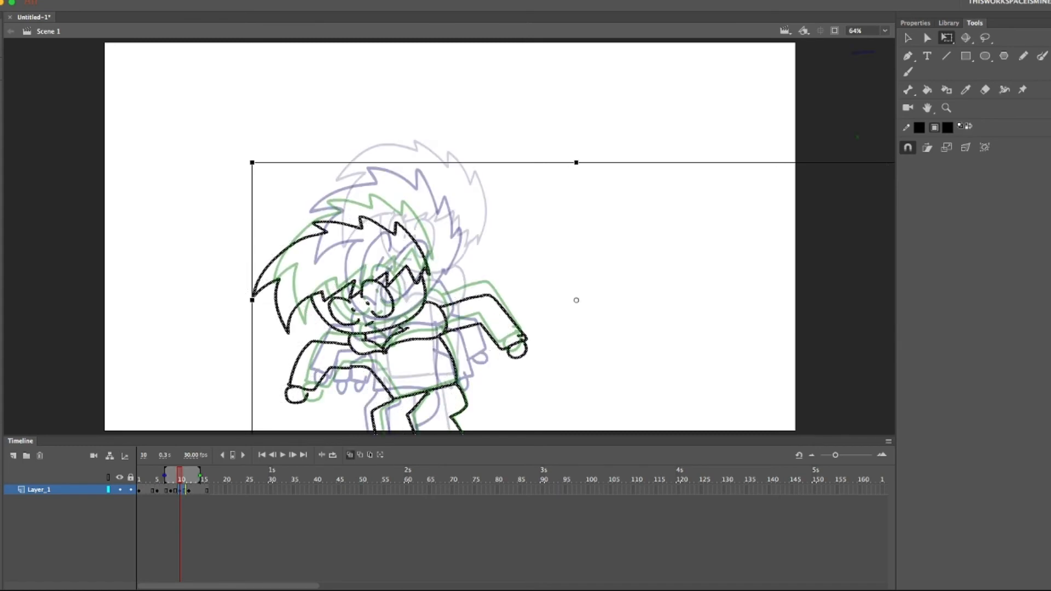
Preview the whole animation in a loop without onion skinning, and turn looping off when finished.
key("Return")
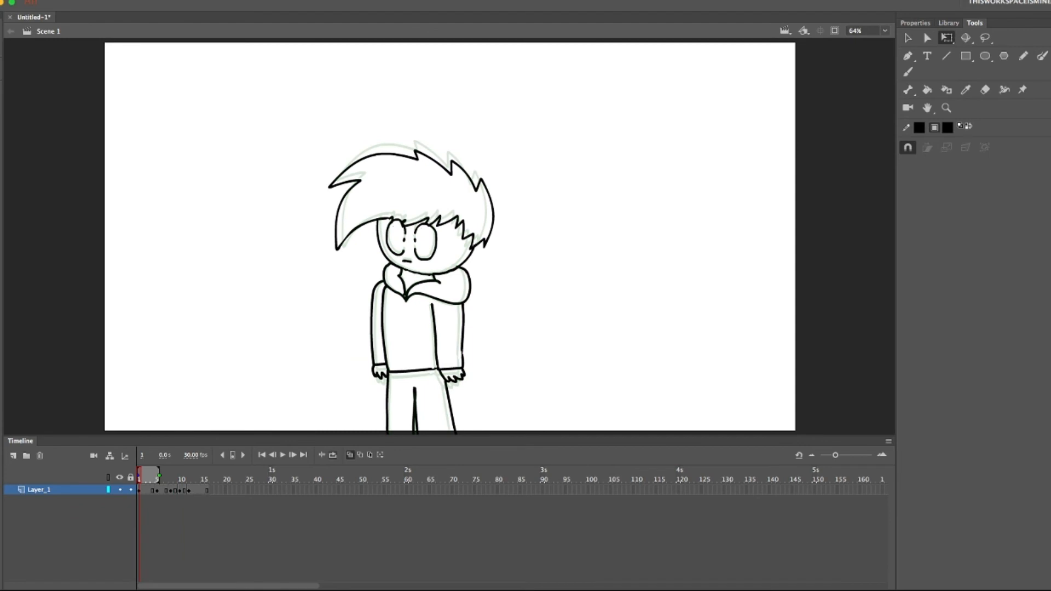
left_click(332, 454)
left_click(282, 455)
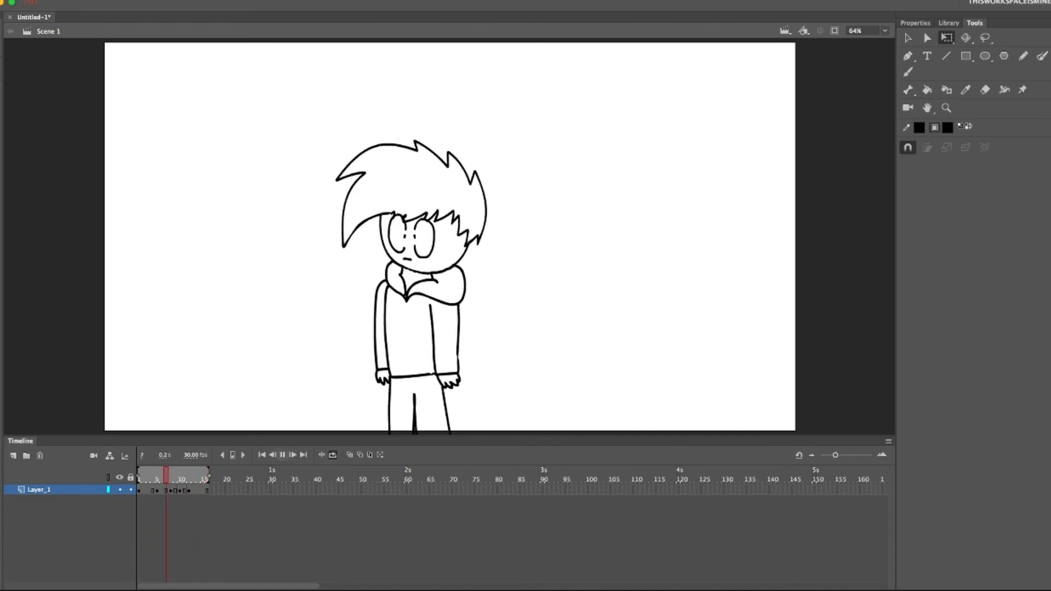
left_click(283, 455)
left_click(333, 455)
Extend the final crouch on Layer_1 to frame 31 and add a new layer above it.
left_click_drag(270, 490, 139, 491)
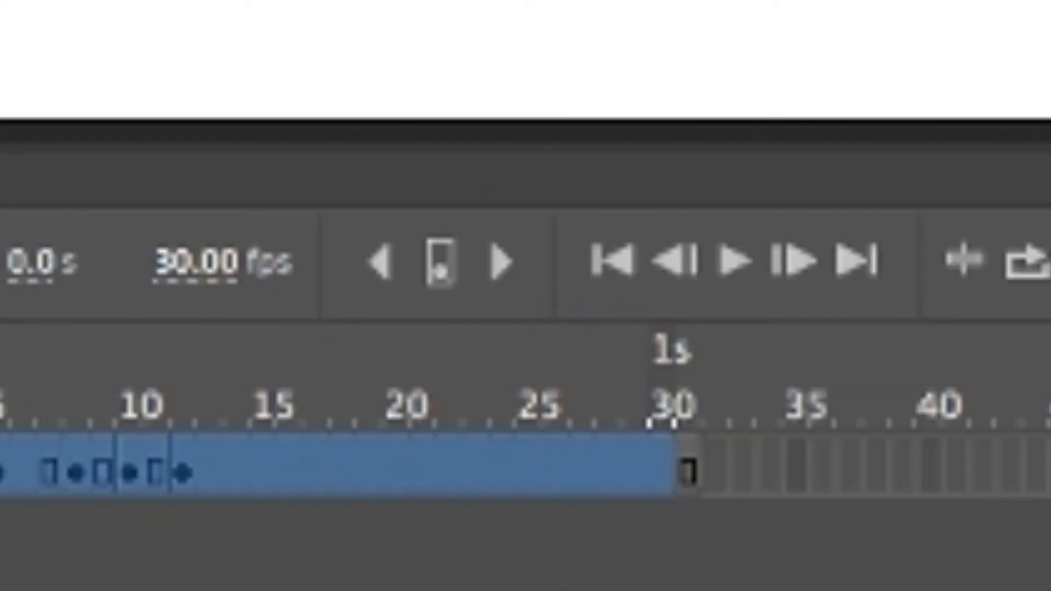
left_click(682, 547)
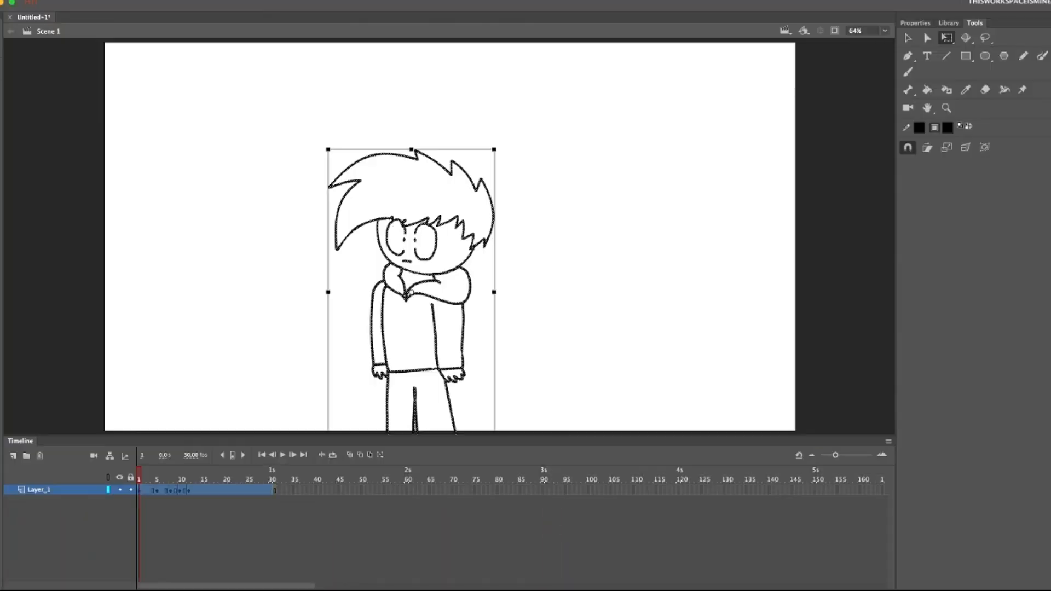
left_click(274, 509)
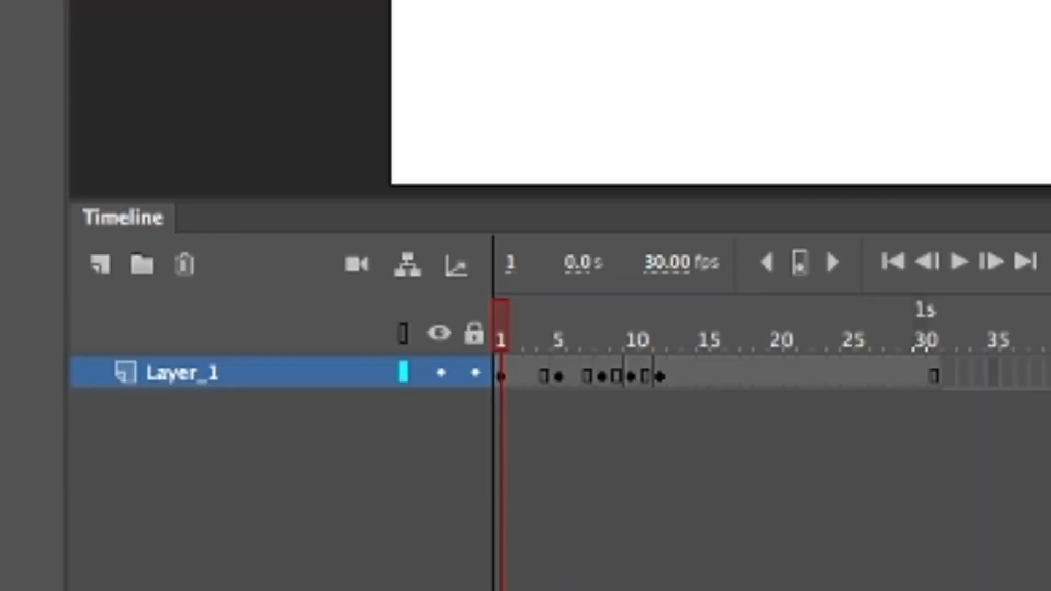
left_click(100, 264)
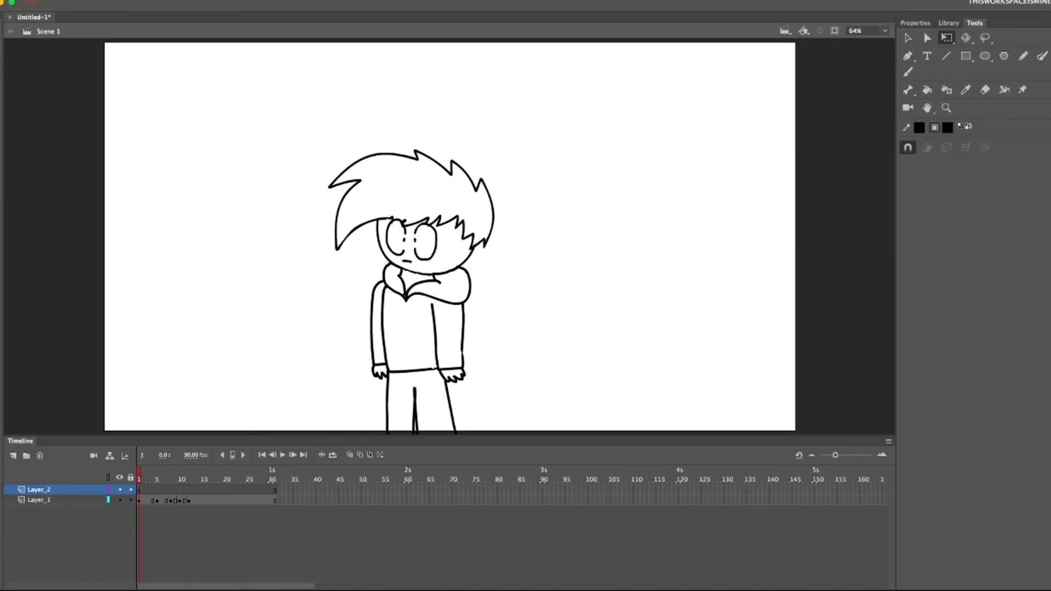
Brush a test oval on each side of the character and a long horizontal line across the new layer.
left_click(907, 72)
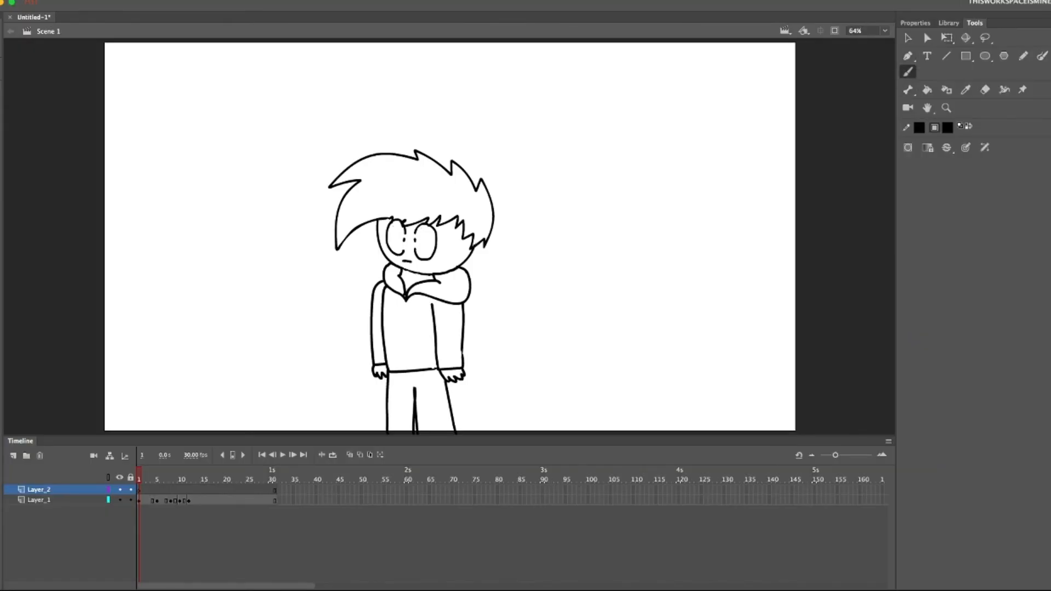
mouse_move(621, 189)
left_mouse_down()
mouse_move(663, 184)
mouse_move(628, 171)
left_mouse_up()
left_click_drag(232, 308, 216, 315)
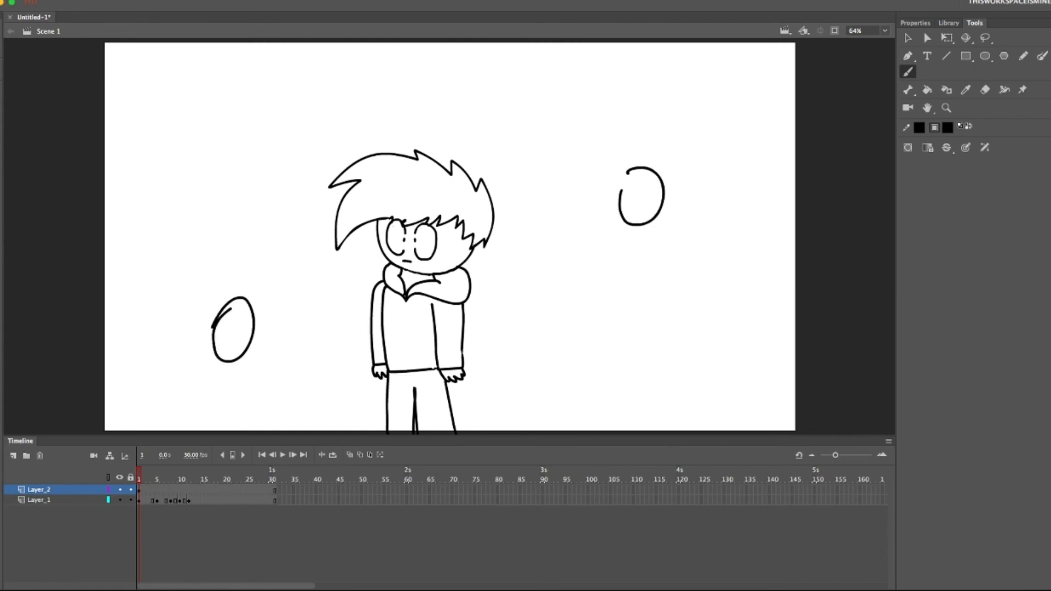
key("Return")
mouse_move(113, 358)
left_mouse_down()
mouse_move(715, 338)
mouse_move(846, 352)
left_mouse_up()
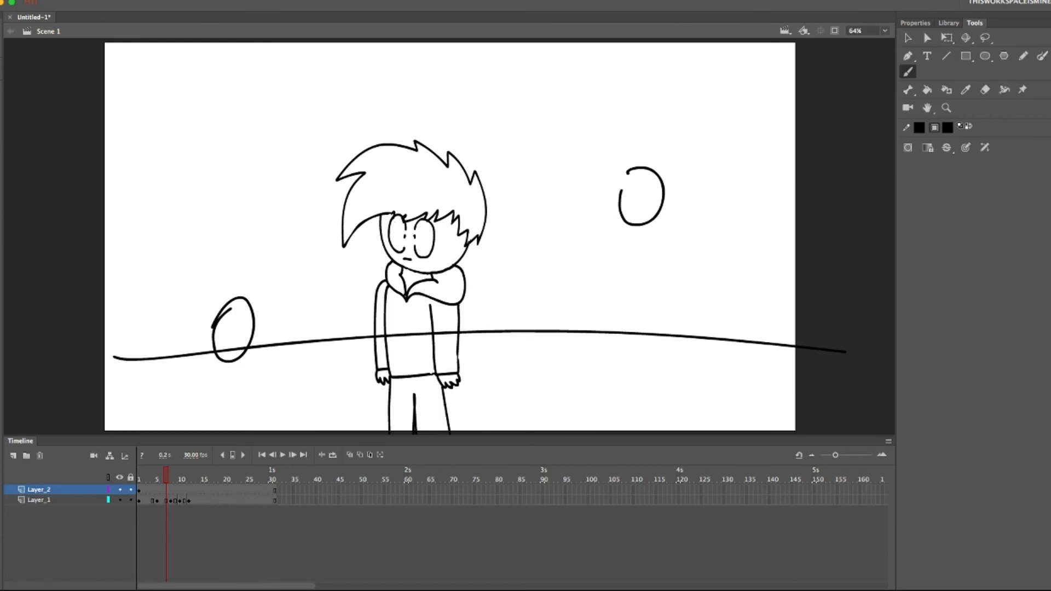
left_click_drag(148, 491, 265, 491)
left_click_drag(148, 500, 158, 477)
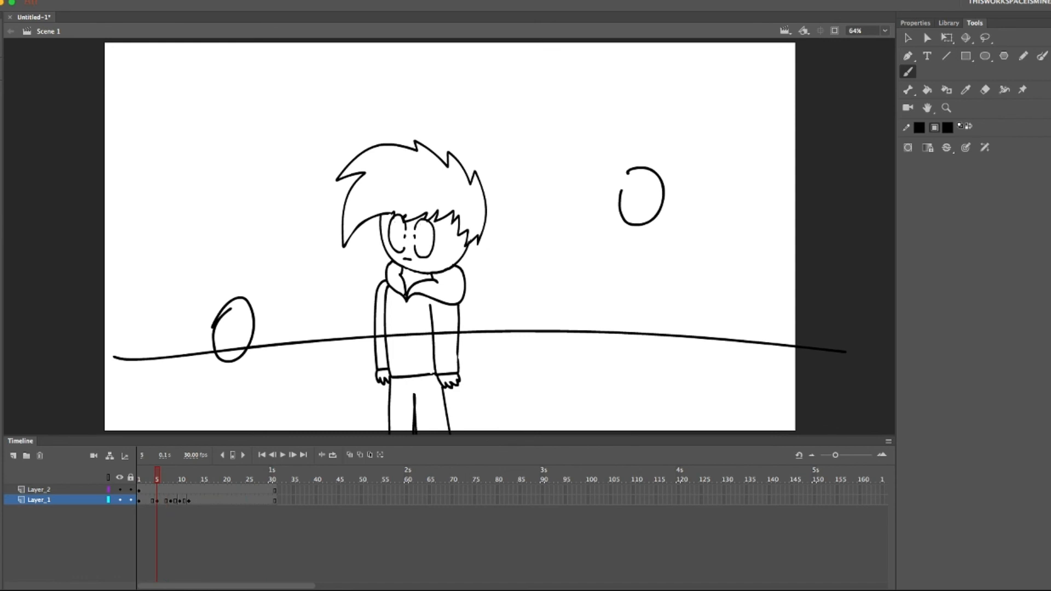
Undo the test ovals and the horizontal line on the new layer.
key("super+z")
key("super+z")
key("super+z")
key("super+z")
key("super+z")
key("super+z")
key("super+z")
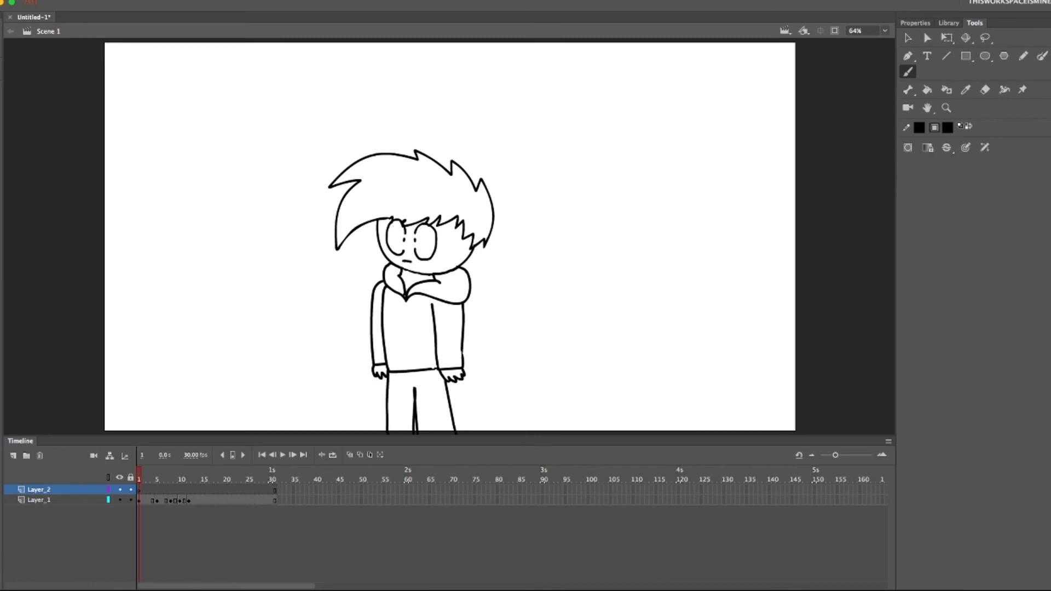
Draw a small circle near the stage's upper-left corner on Layer_2 and extend that layer to frame 90.
mouse_move(181, 71)
left_mouse_down()
mouse_move(169, 86)
mouse_move(178, 72)
mouse_move(171, 77)
left_mouse_up()
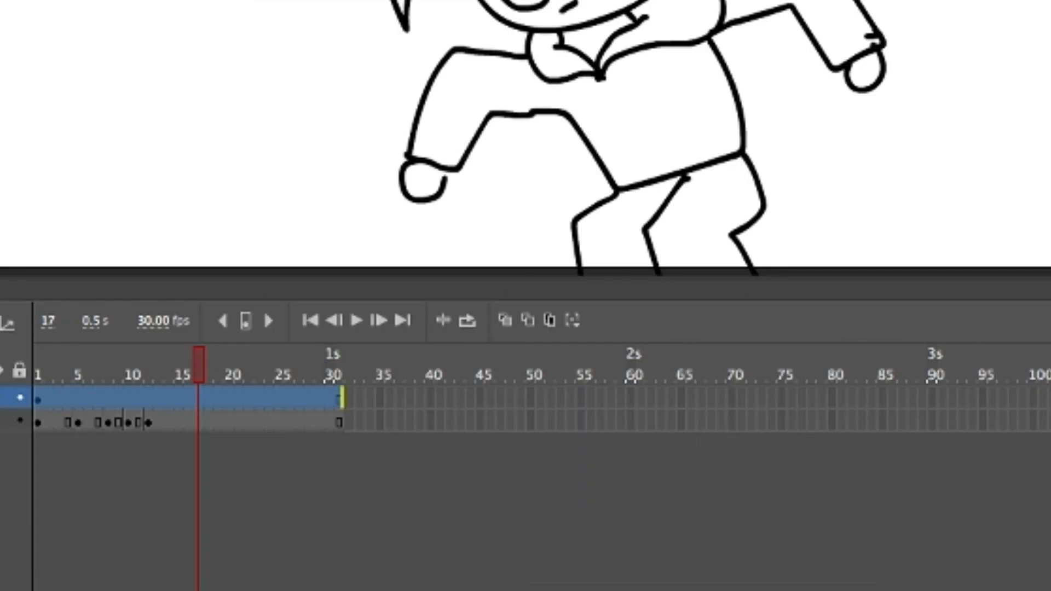
left_click_drag(324, 398, 463, 397)
left_click_drag(605, 398, 925, 398)
left_click_drag(925, 398, 935, 398)
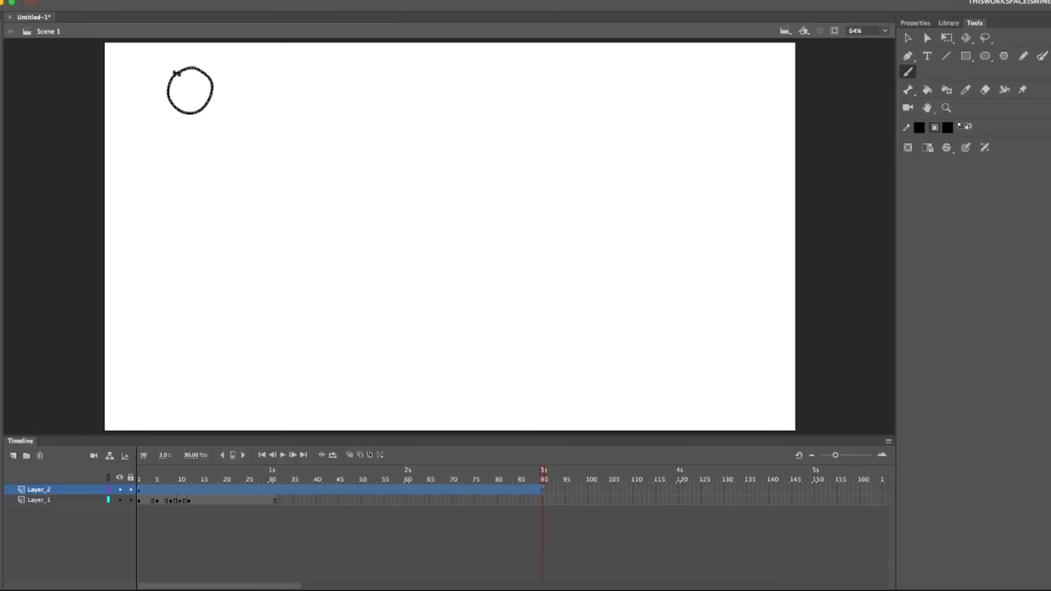
Create a classic tween for the circle, with a keyframe at frame 90 that places it near the stage's upper-right corner.
right_click(365, 489)
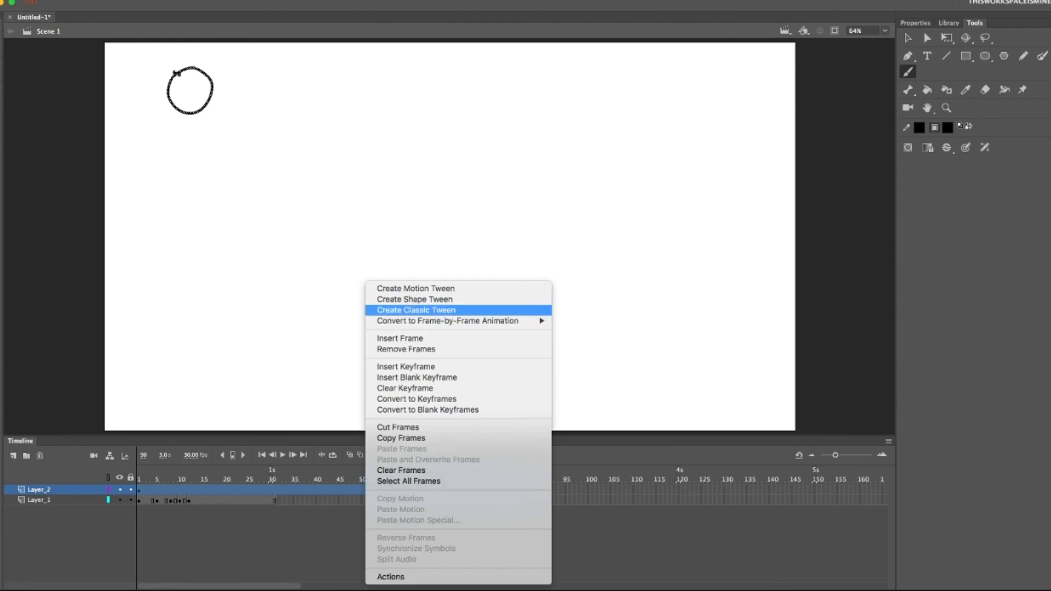
key("Return")
left_click(543, 490)
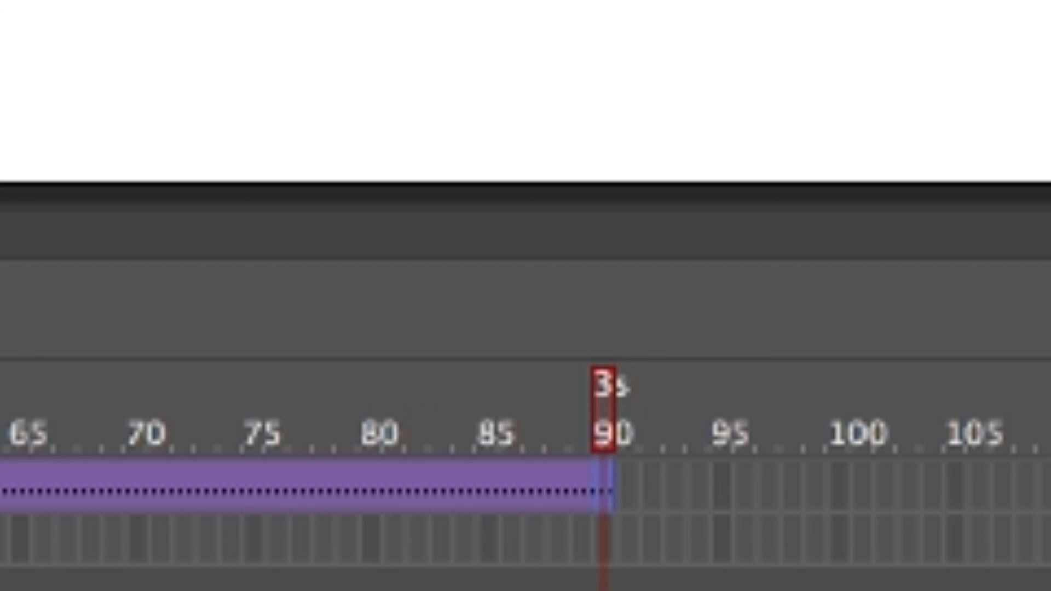
key("F6")
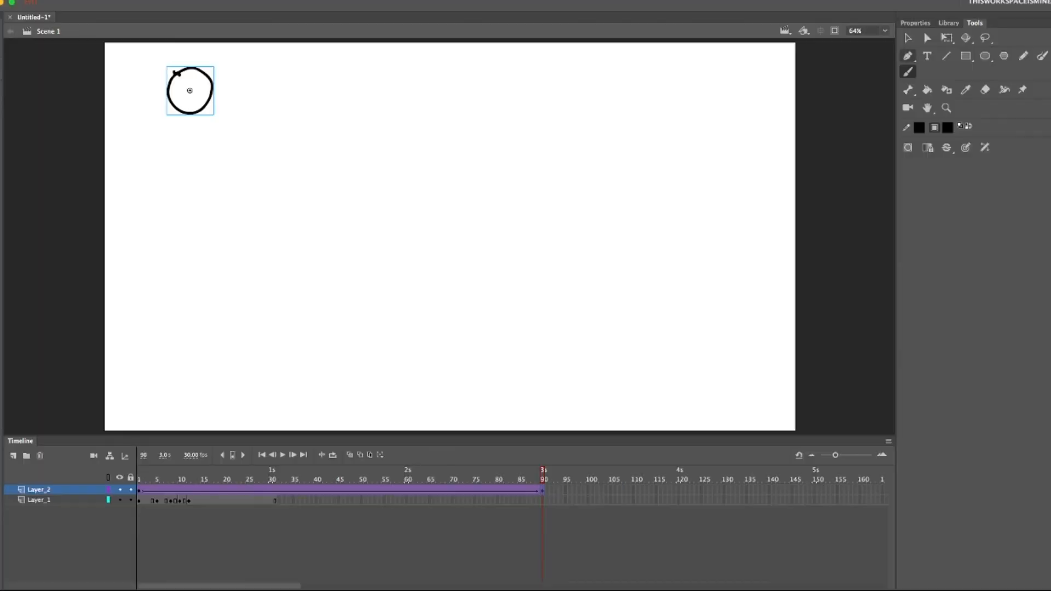
left_click(947, 38)
left_click_drag(192, 91, 721, 90)
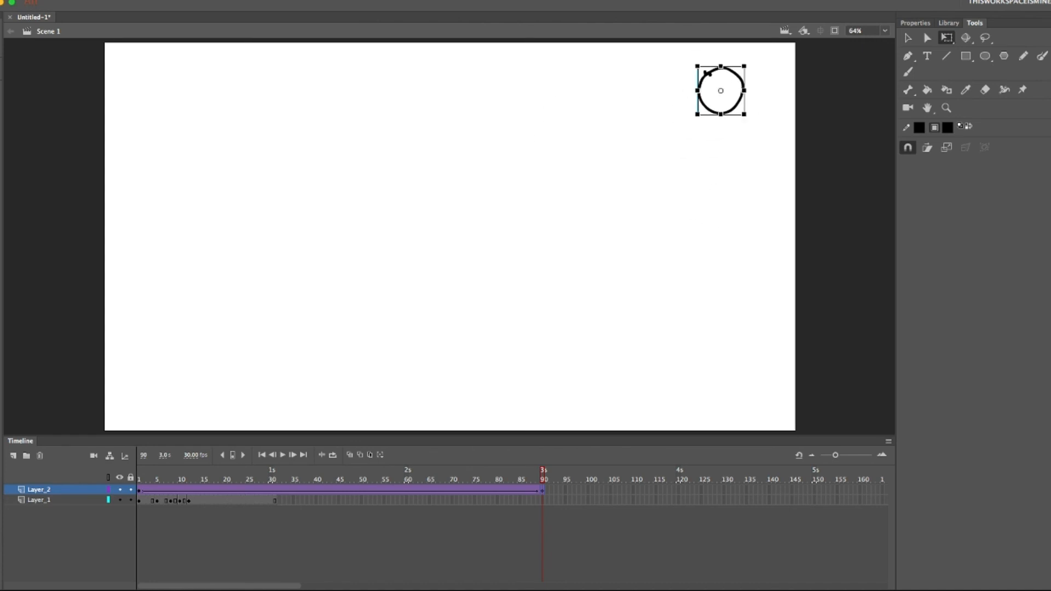
Play the animation from frame 1 to check the circle's tweened movement across the stage.
left_click_drag(543, 474, 138, 474)
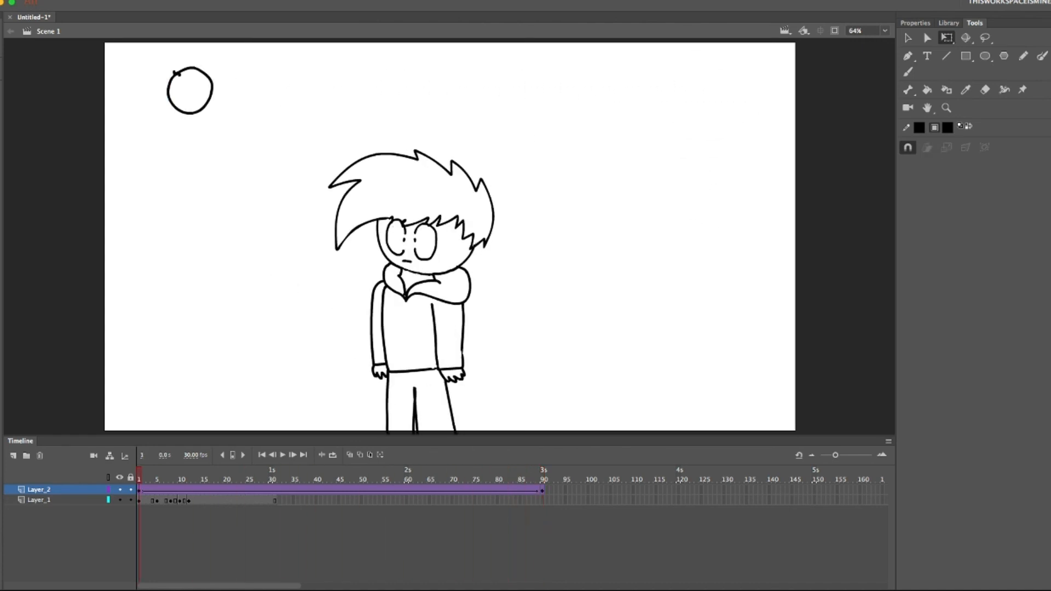
left_click(283, 454)
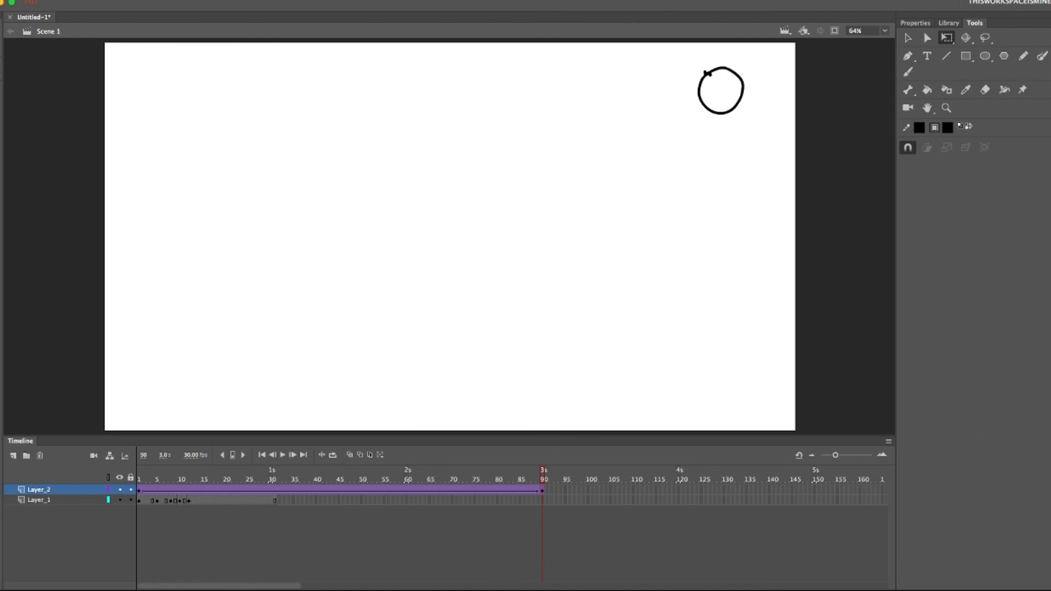
left_click_drag(543, 474, 139, 474)
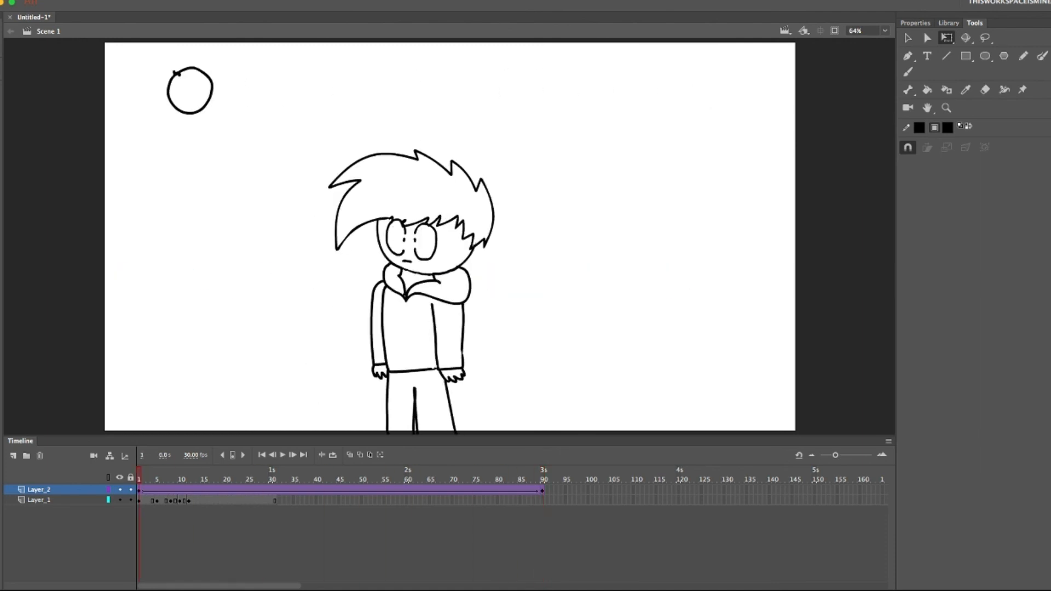
key("Return")
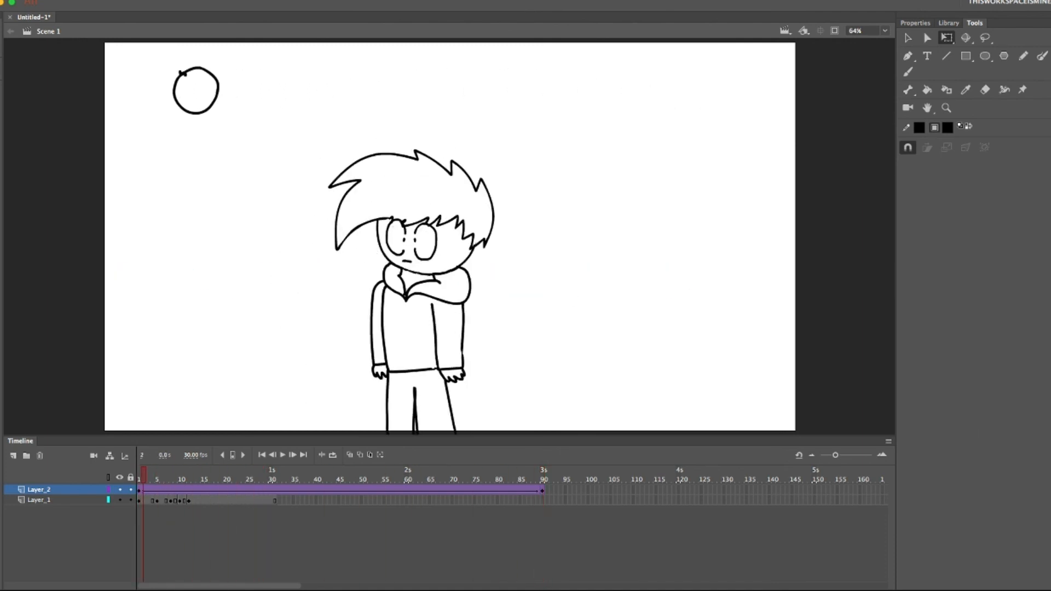